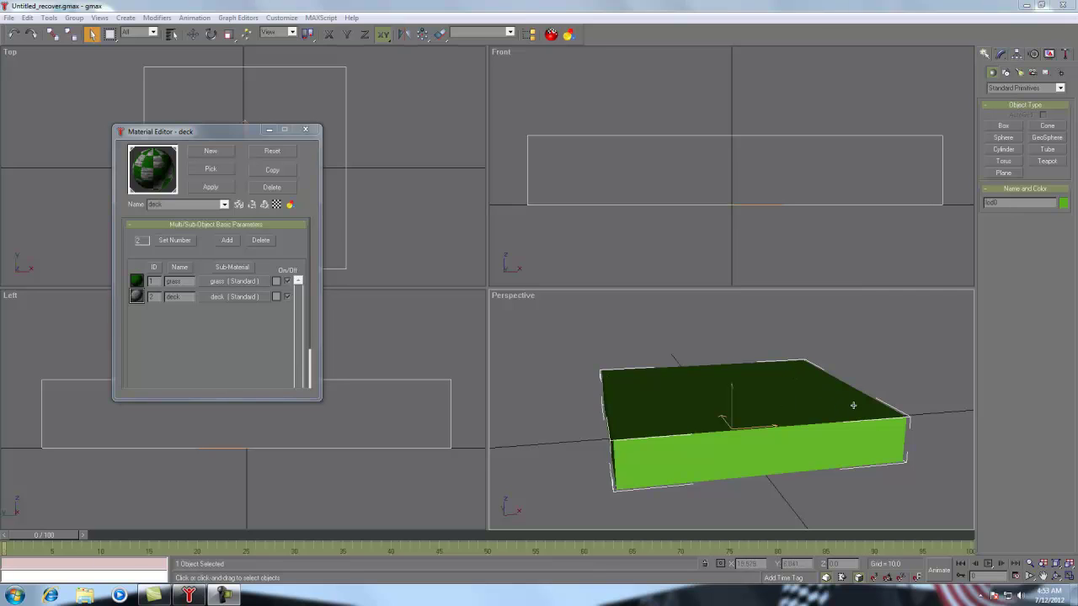
- Apply the deck multi/sub-object material, with its grass and deck sub-materials, to the box and close the Material Editor
left_click(1057, 576)
left_click_drag(716, 403, 721, 409)
right_click(722, 408)
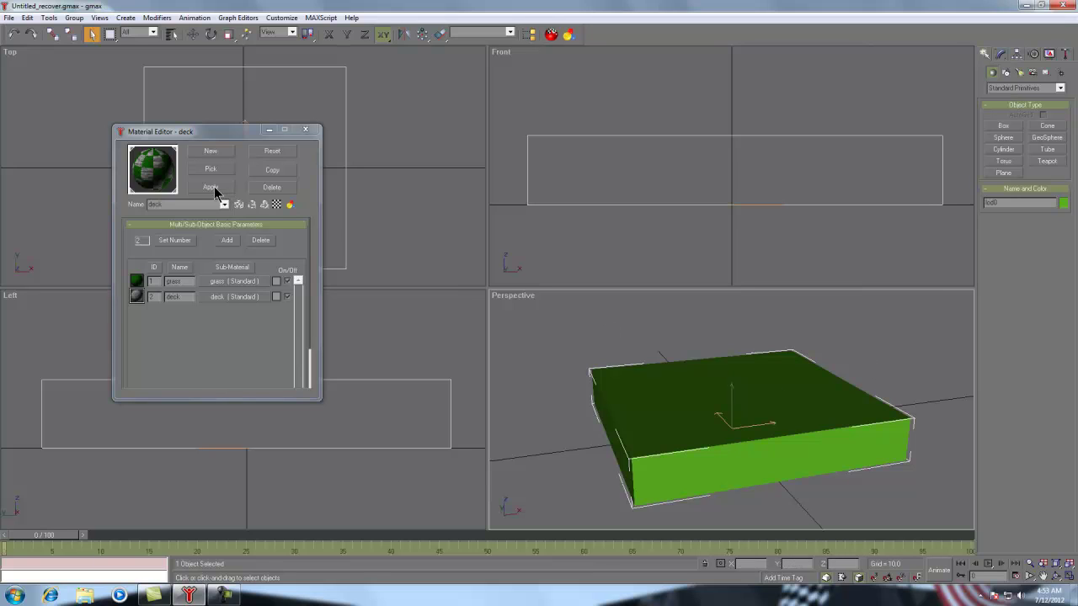
left_click_drag(149, 173, 668, 396)
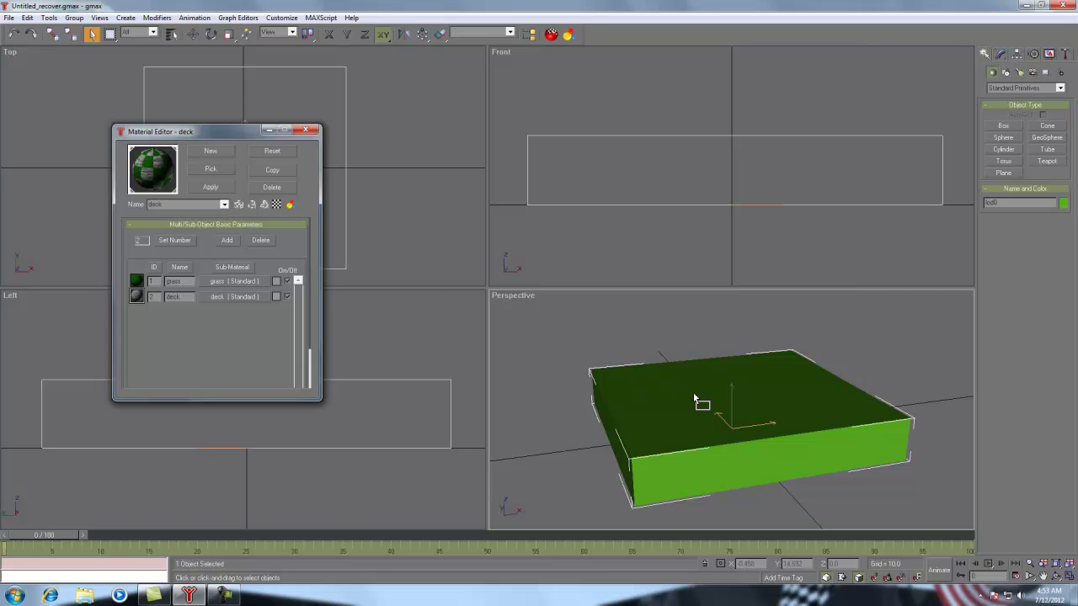
left_click_drag(693, 392, 694, 392)
left_click(209, 187)
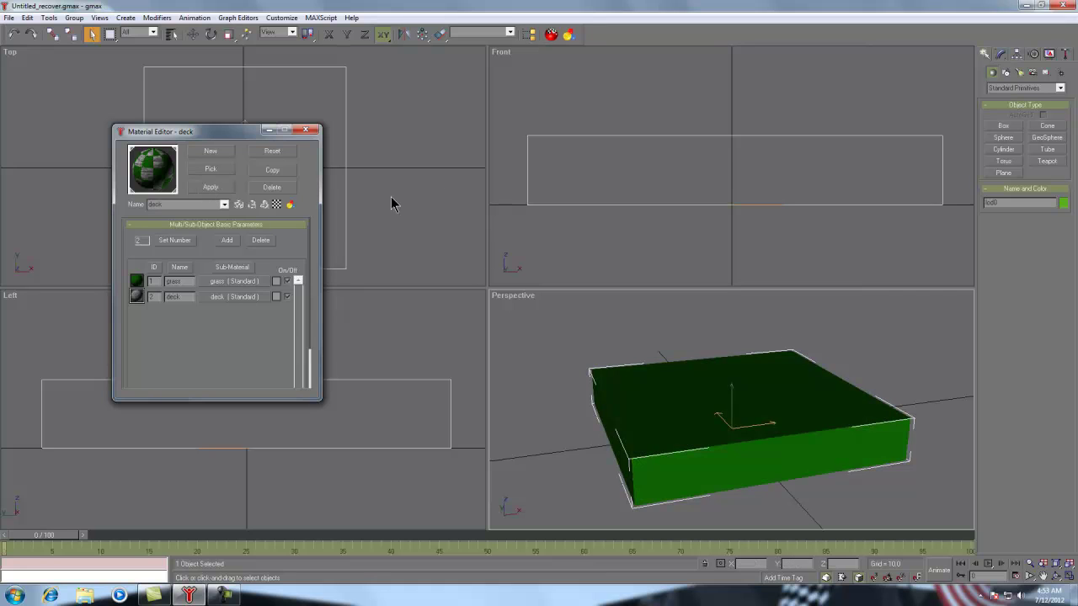
left_click(308, 132)
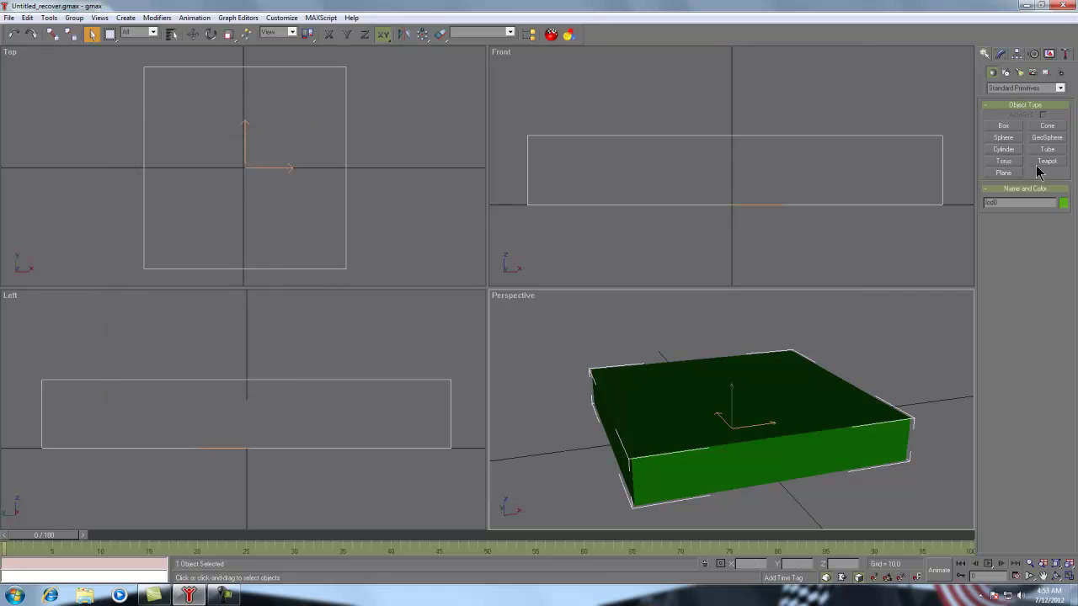
- Switch the box to Polygon sub-object editing and configure the Perspective viewport to shade selected faces
left_click(1002, 54)
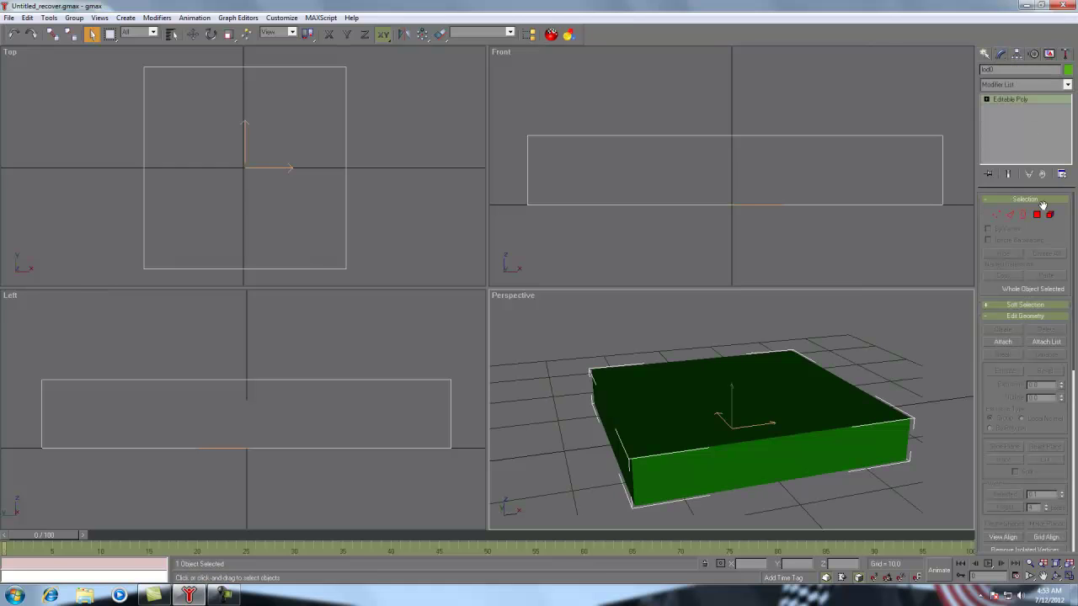
left_click(987, 100)
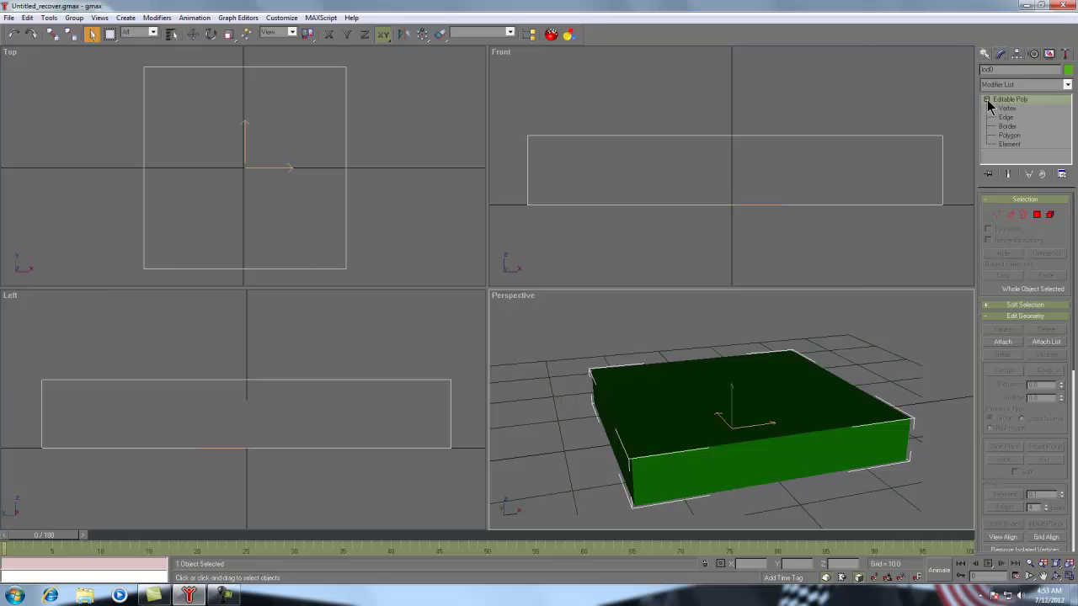
left_click(1013, 138)
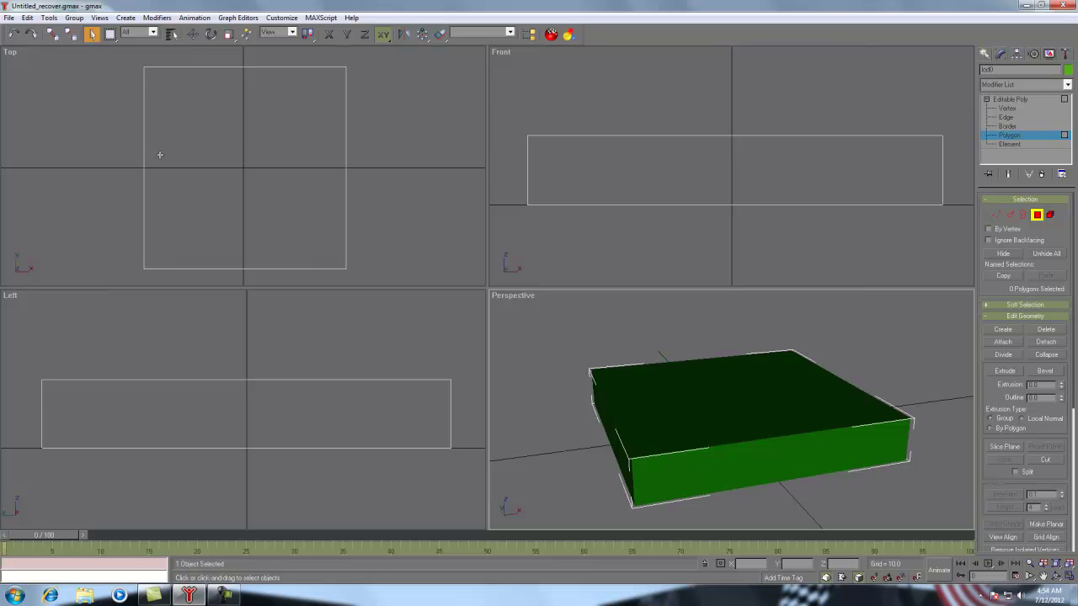
right_click(525, 297)
left_click(561, 475)
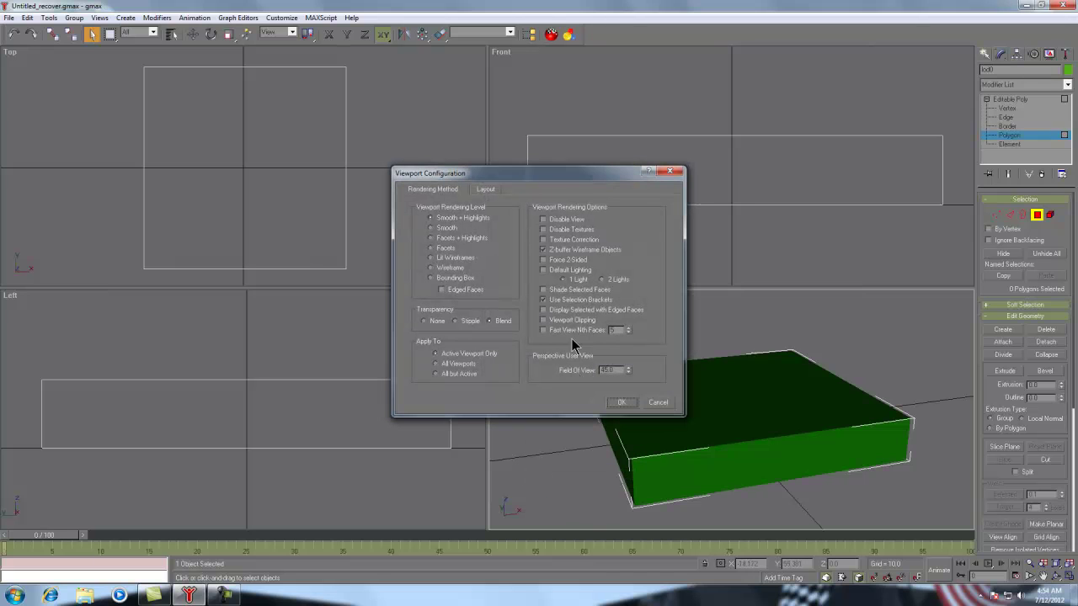
left_click(621, 402)
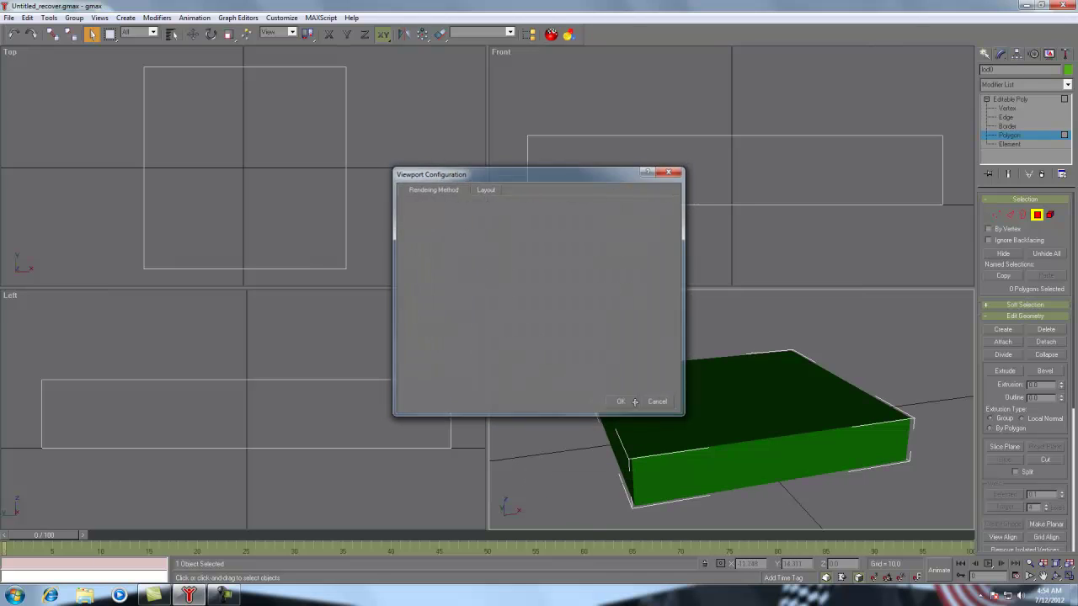
- Select the box's top and bottom polygons and give them material ID 1 for the grass sub-material
left_click(220, 133)
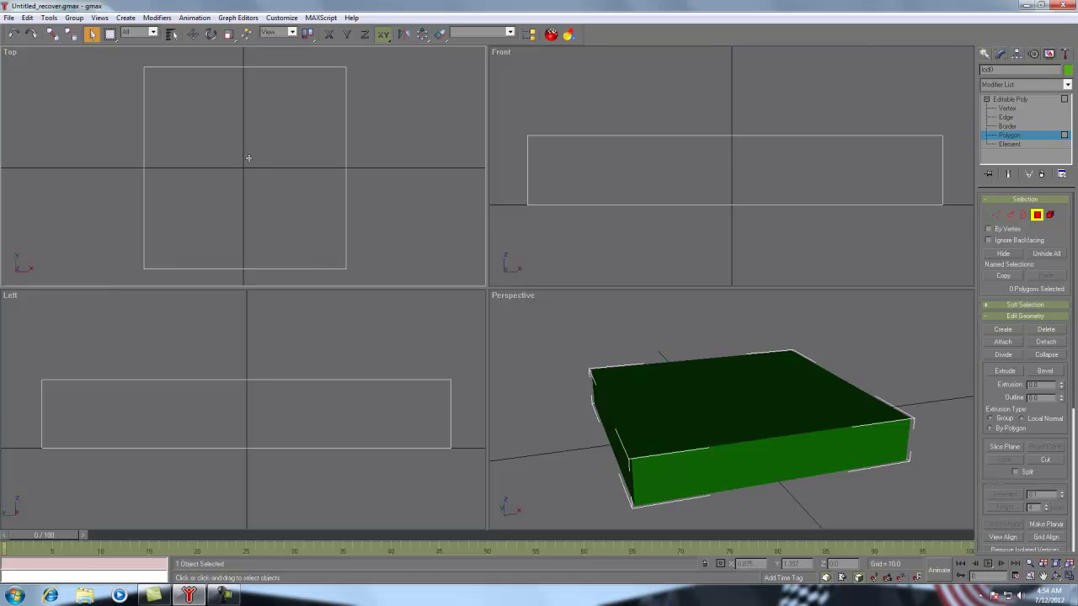
left_click(216, 134)
left_click_drag(215, 133, 271, 212)
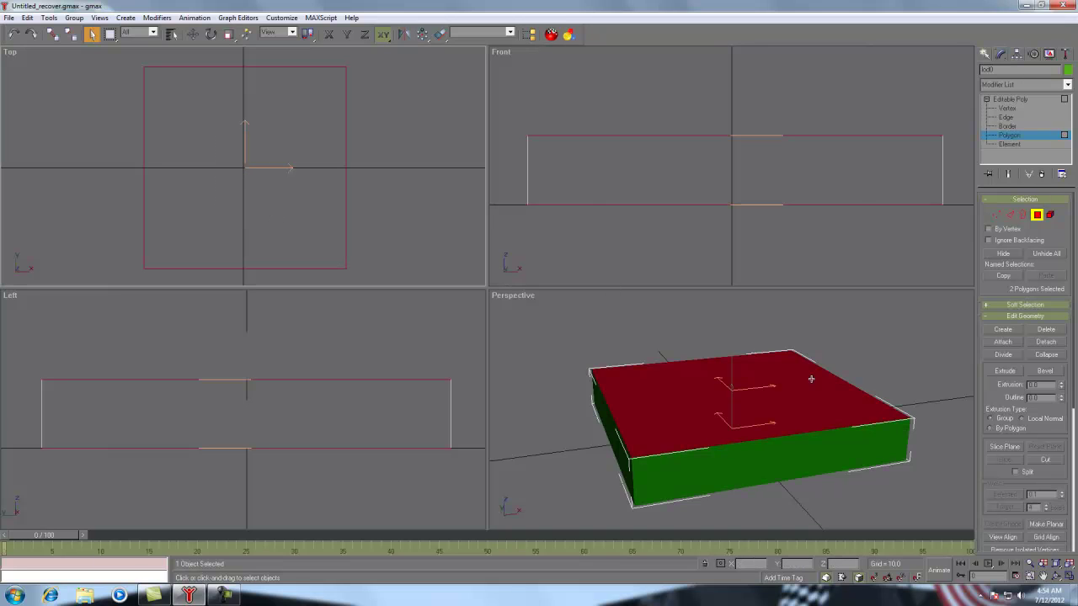
left_click(1057, 576)
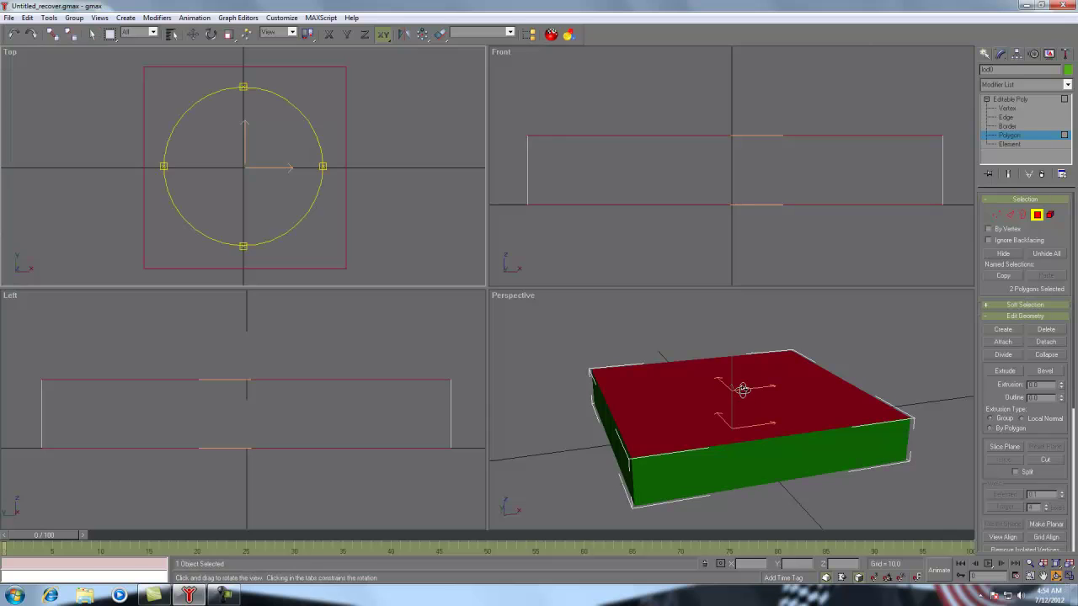
left_click(744, 391)
left_click_drag(745, 390, 772, 415)
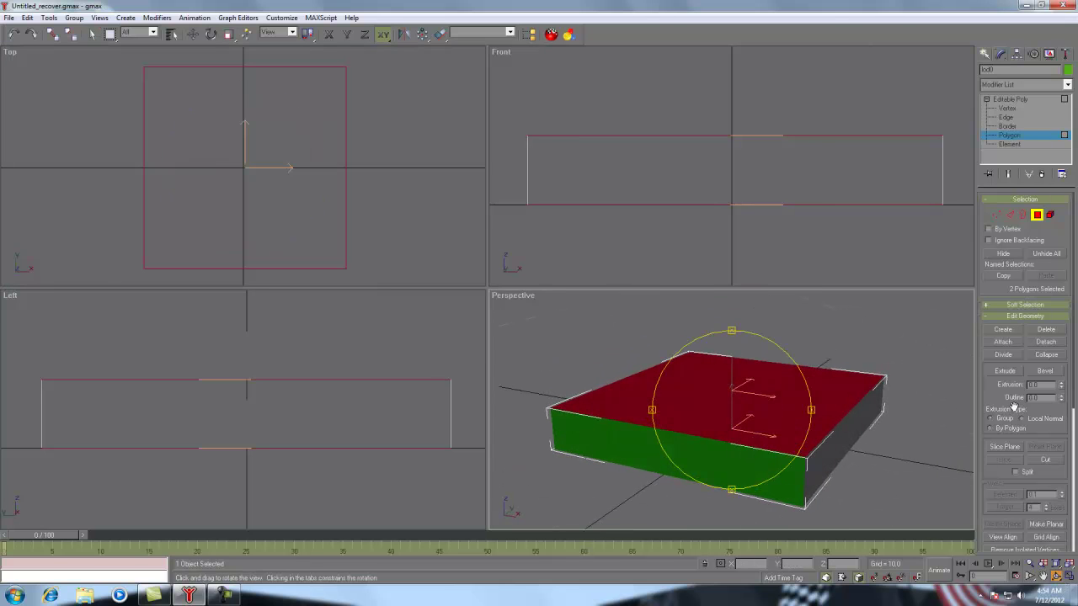
scroll(1075, 330, "down", 5)
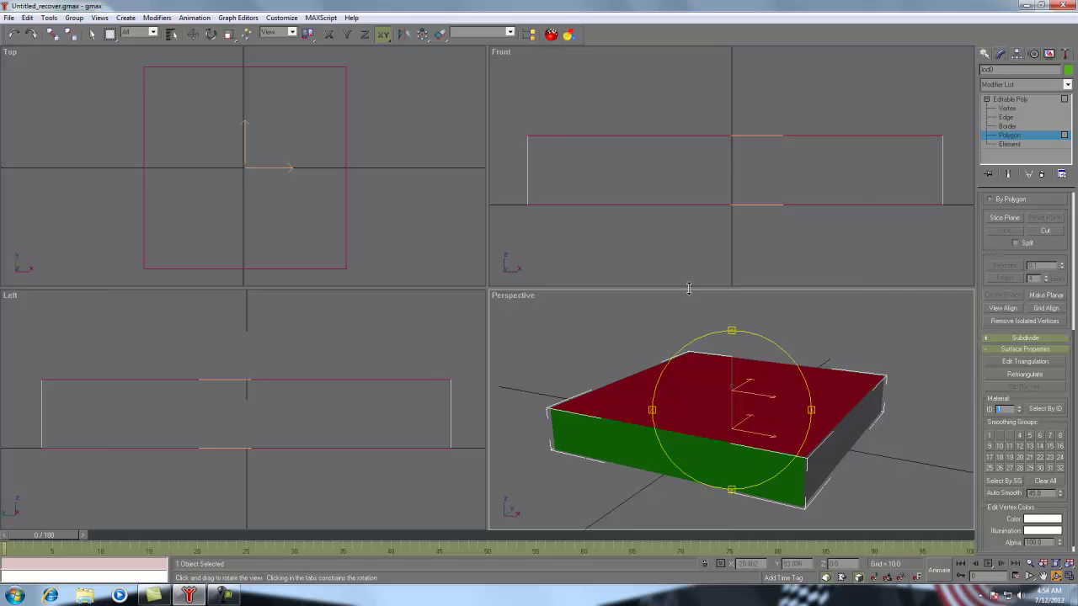
- Select the box's four side polygons with a region in the Front view, then invert the selection
right_click(580, 203)
left_click_drag(516, 162, 973, 181)
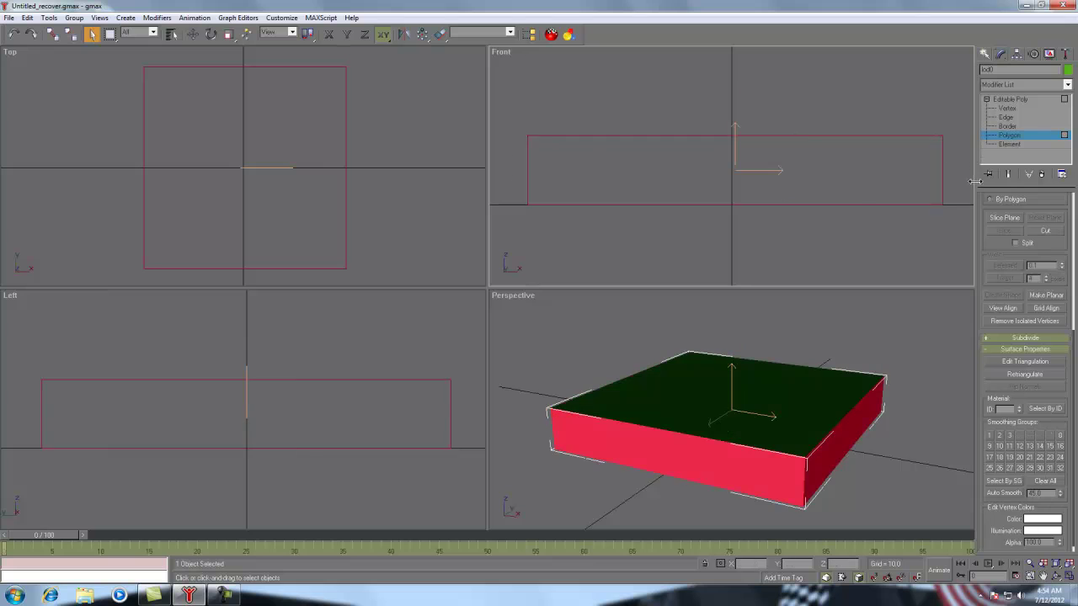
left_click(1057, 577)
left_click(752, 409)
mouse_move(753, 406)
left_mouse_down()
mouse_move(695, 391)
mouse_move(744, 397)
mouse_move(680, 411)
mouse_move(753, 405)
left_mouse_up()
left_click(35, 17)
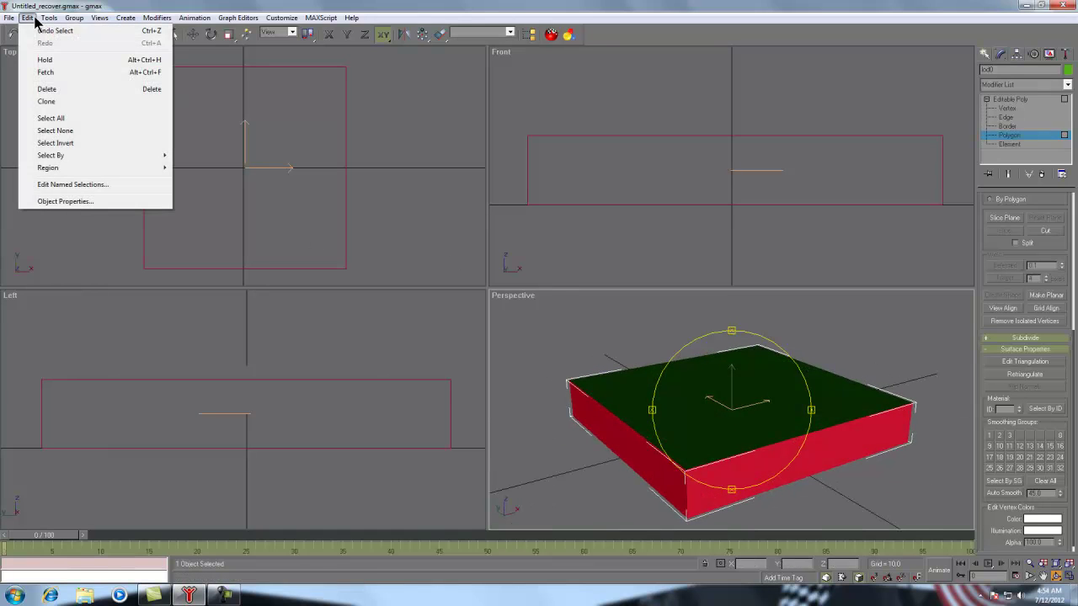
left_click(52, 143)
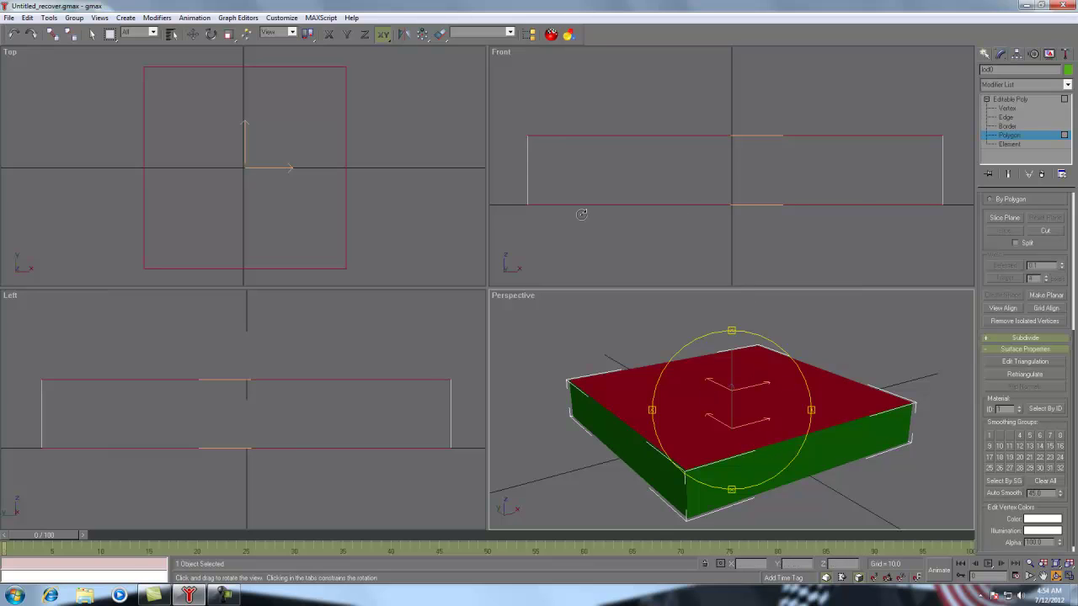
- Select the box's four side polygons in the Front view and give them material ID 2 for the deck sub-material
right_click(529, 156)
left_click_drag(512, 165, 969, 191)
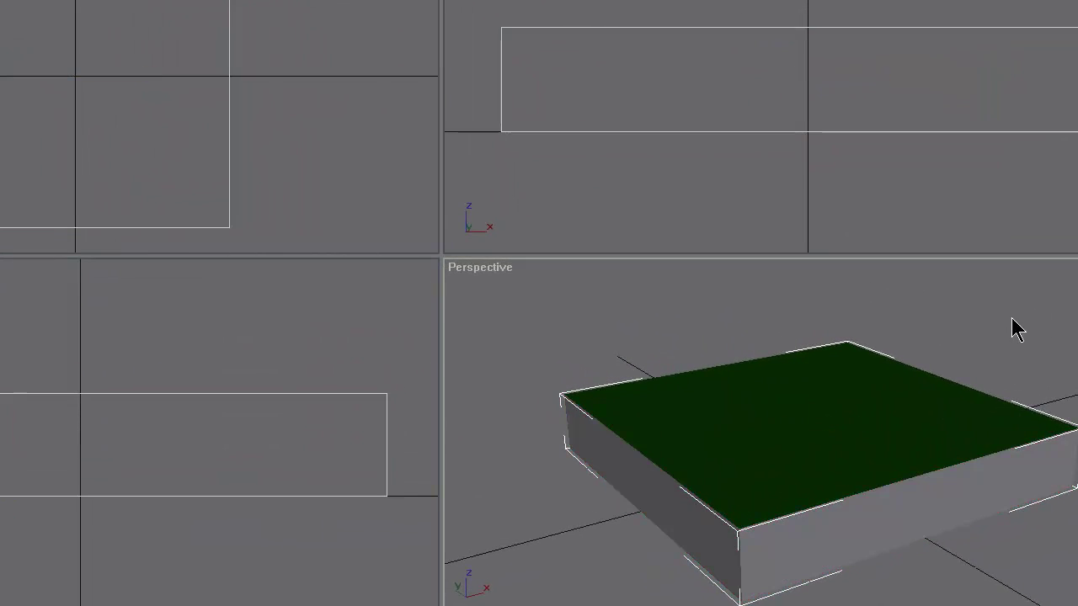
- Select the box's top and bottom polygons and add a UVW Map modifier to them
left_click(58, 54)
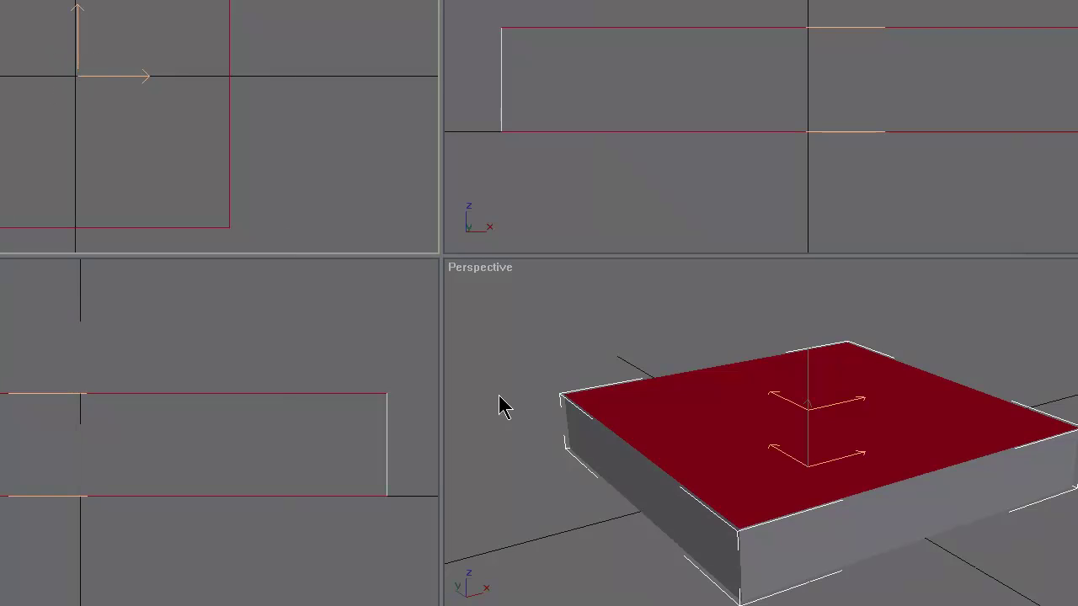
key("ctrl+r")
left_click_drag(782, 474, 862, 433)
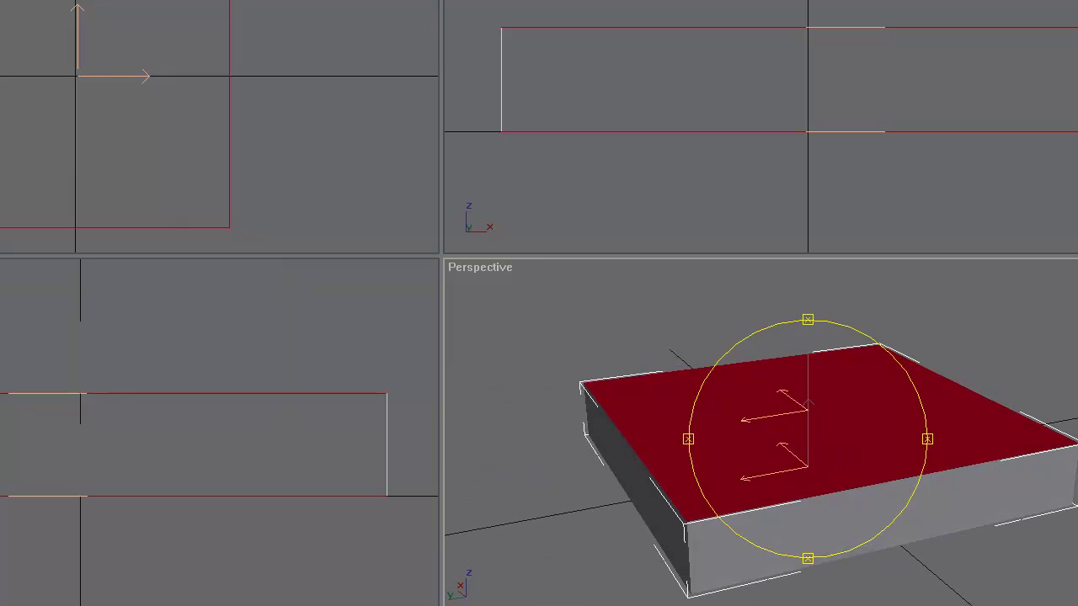
left_click(1062, 57)
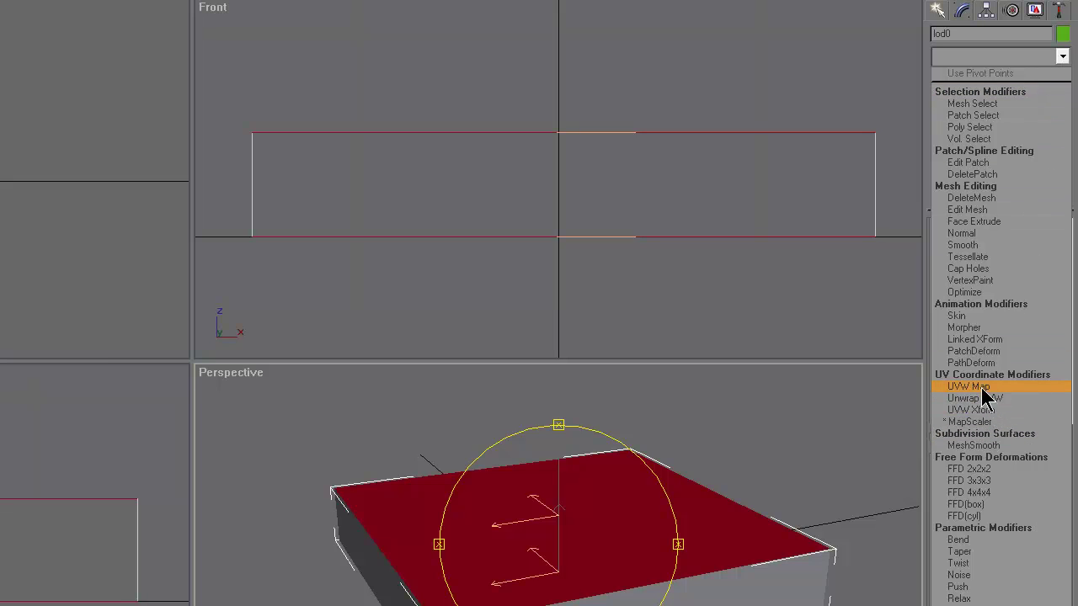
left_click(982, 390)
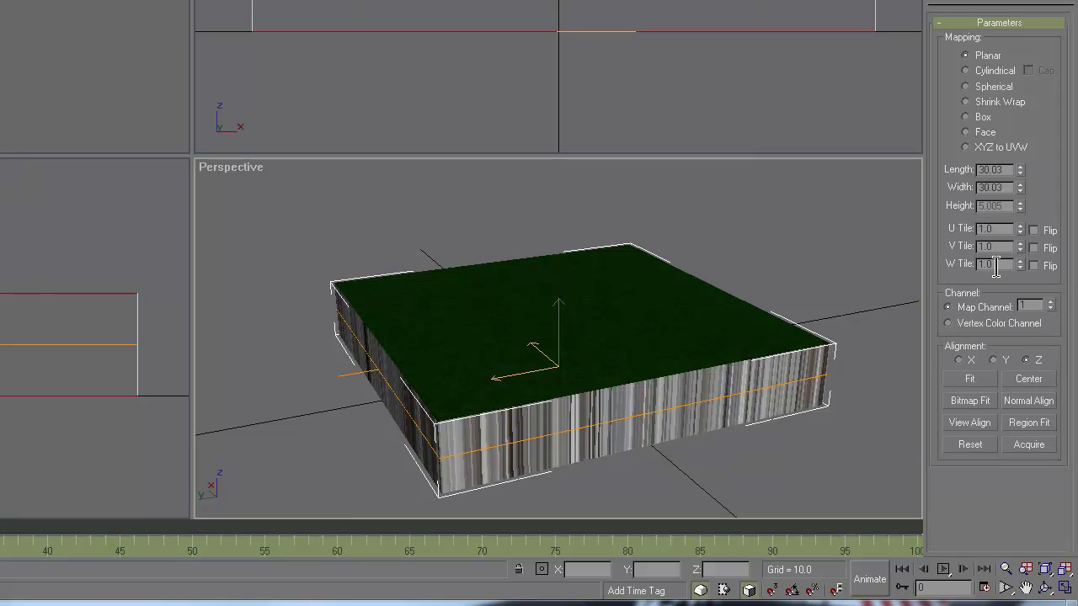
- Reduce the planar UVW mapping's length to 3.657 so the grass texture repeats more finely
left_click(1045, 588)
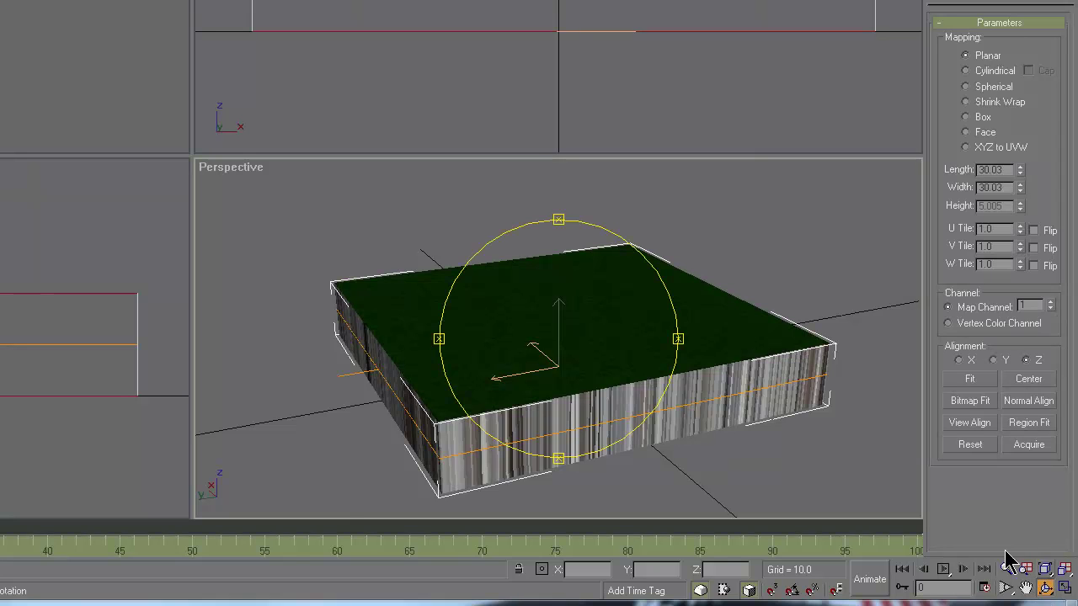
mouse_move(584, 305)
left_mouse_down()
mouse_move(546, 320)
mouse_move(581, 308)
mouse_move(570, 309)
left_mouse_up()
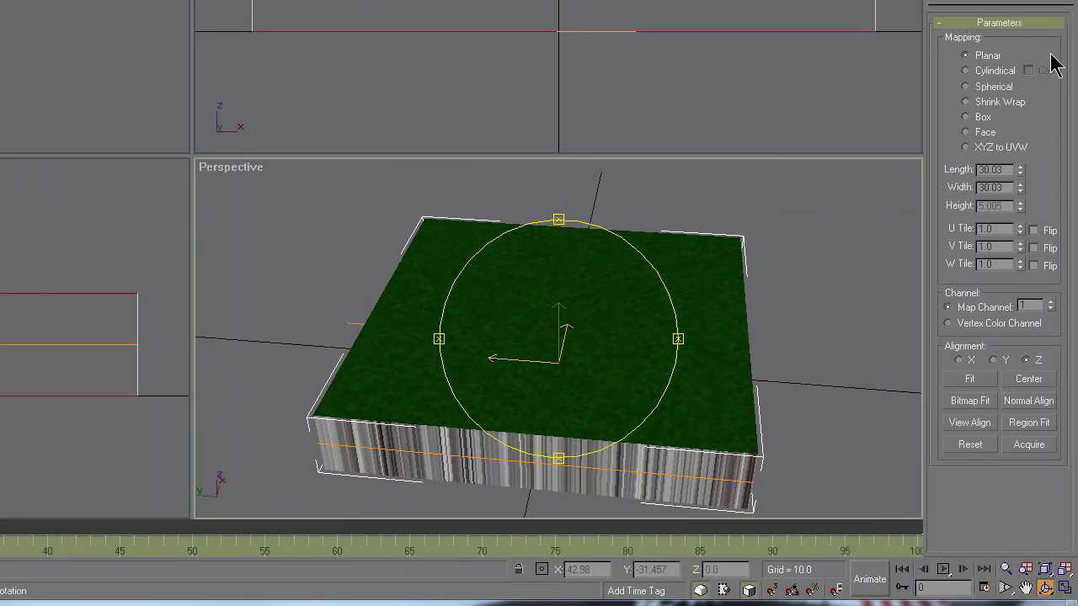
left_click(999, 171)
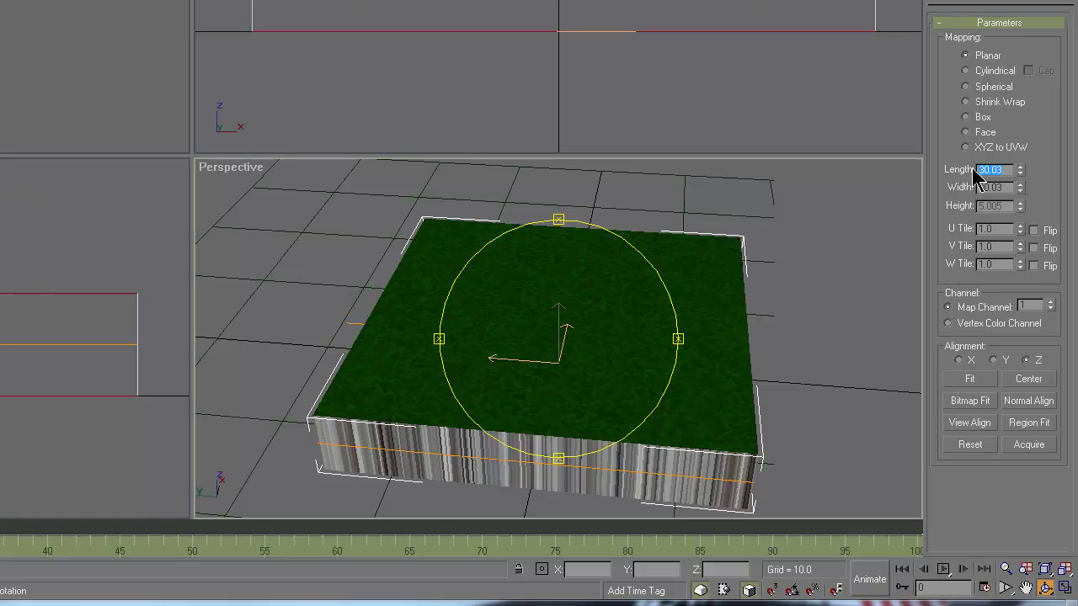
left_click_drag(1019, 171, 1021, 202)
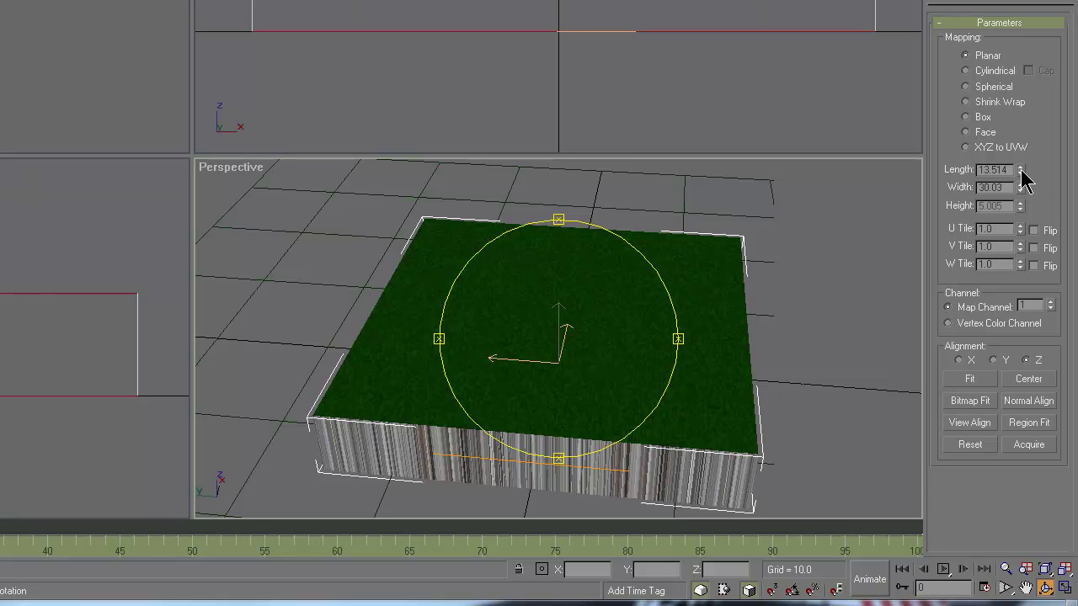
left_click_drag(1023, 174, 1007, 221)
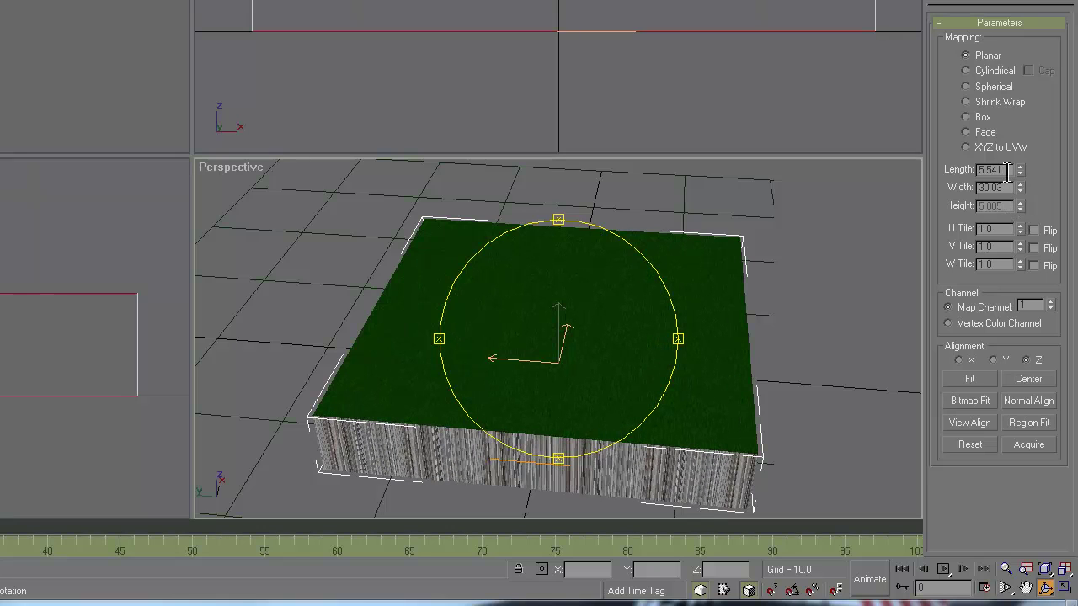
left_click_drag(1022, 178, 1016, 180)
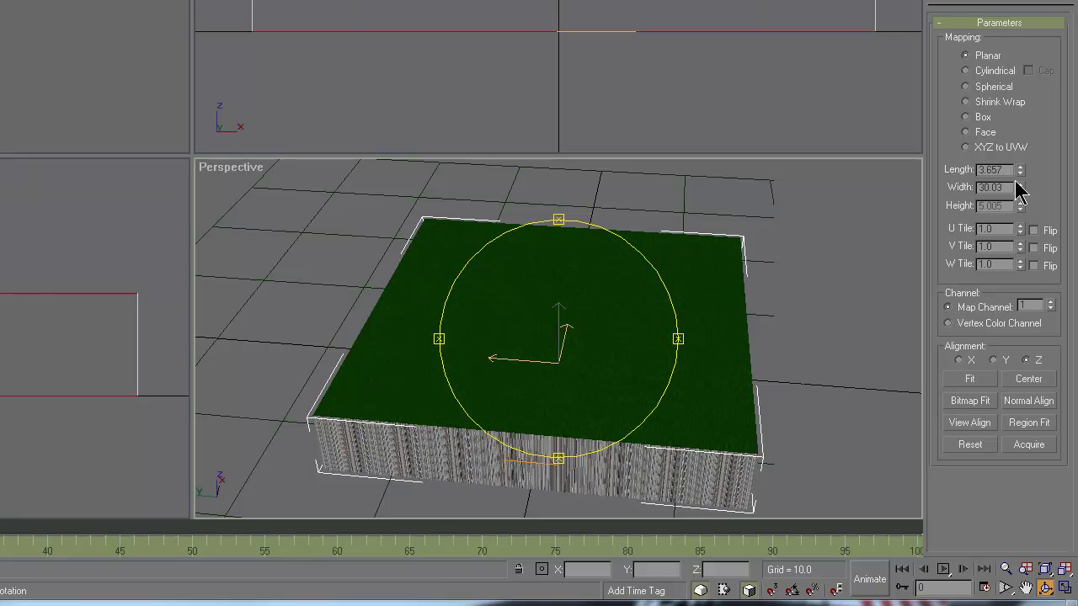
- Copy the UVW mapping's length into its width, making it 3.657, and check the grass texture up close
left_click(1011, 171)
right_click(1000, 175)
left_click(968, 226)
left_click(981, 188)
right_click(987, 188)
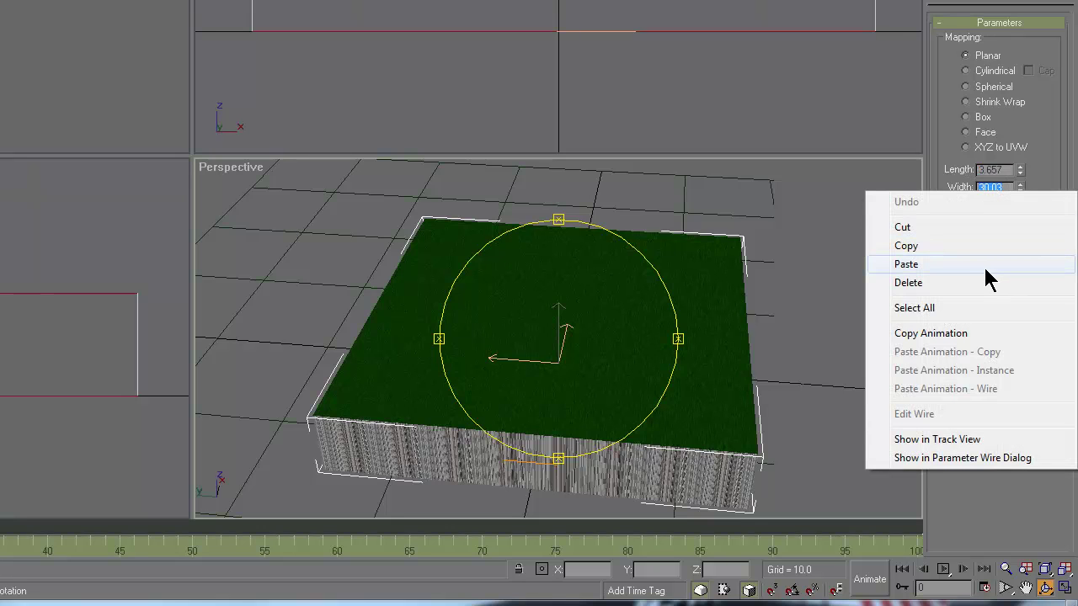
left_click(986, 266)
left_click_drag(691, 344, 680, 364)
left_click(1026, 589)
mouse_move(641, 450)
left_mouse_down()
mouse_move(636, 407)
mouse_move(637, 446)
left_mouse_up()
scroll(638, 410, "up", 5)
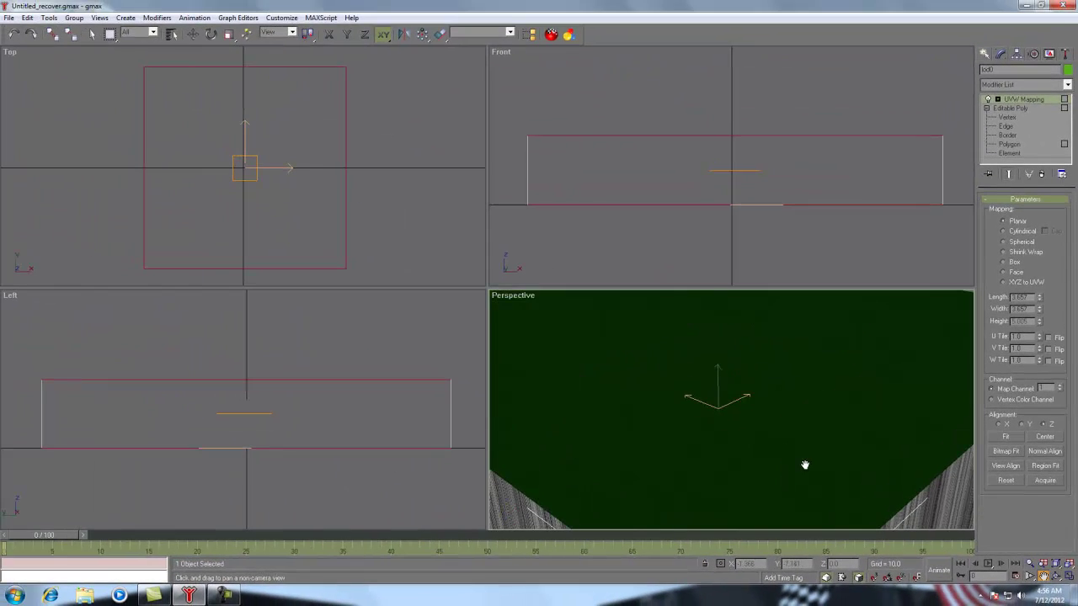
scroll(802, 465, "down", 5)
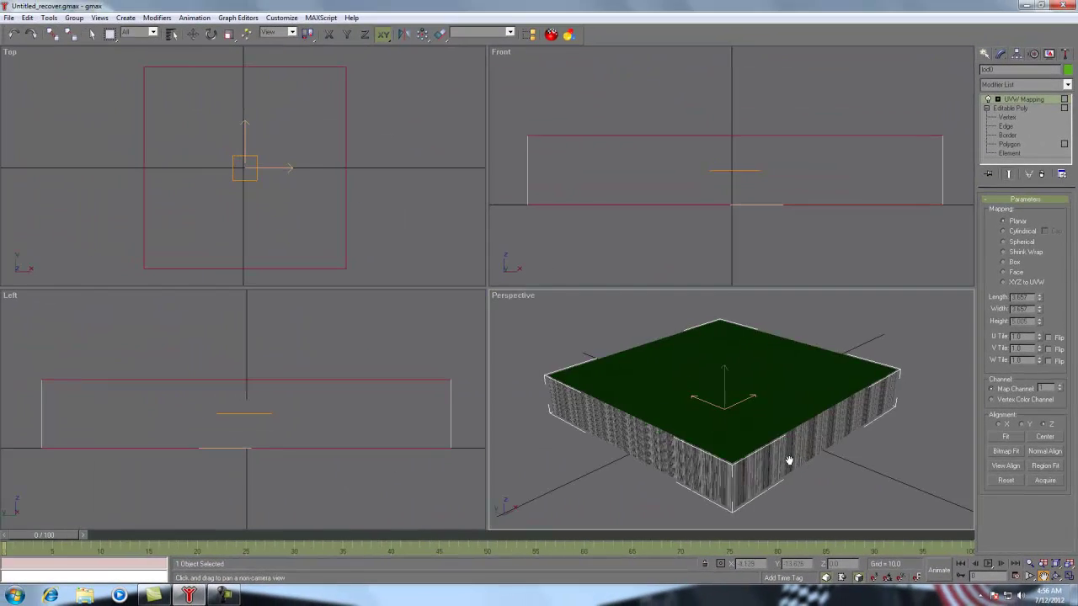
- Collapse the box's entire modifier stack into the Editable Poly, holding the scene first
right_click(1028, 103)
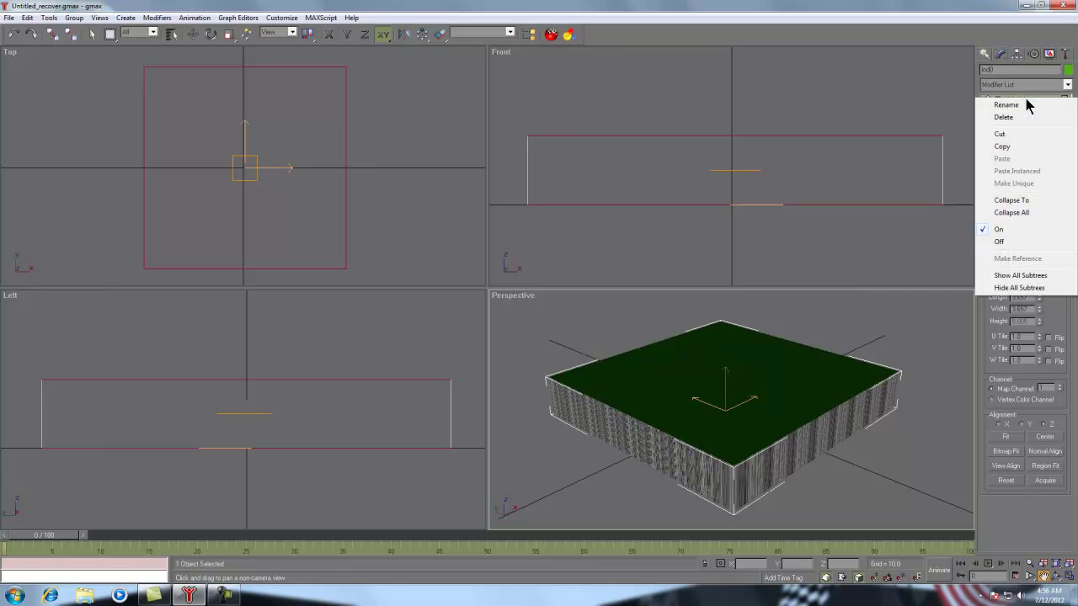
left_click(1013, 213)
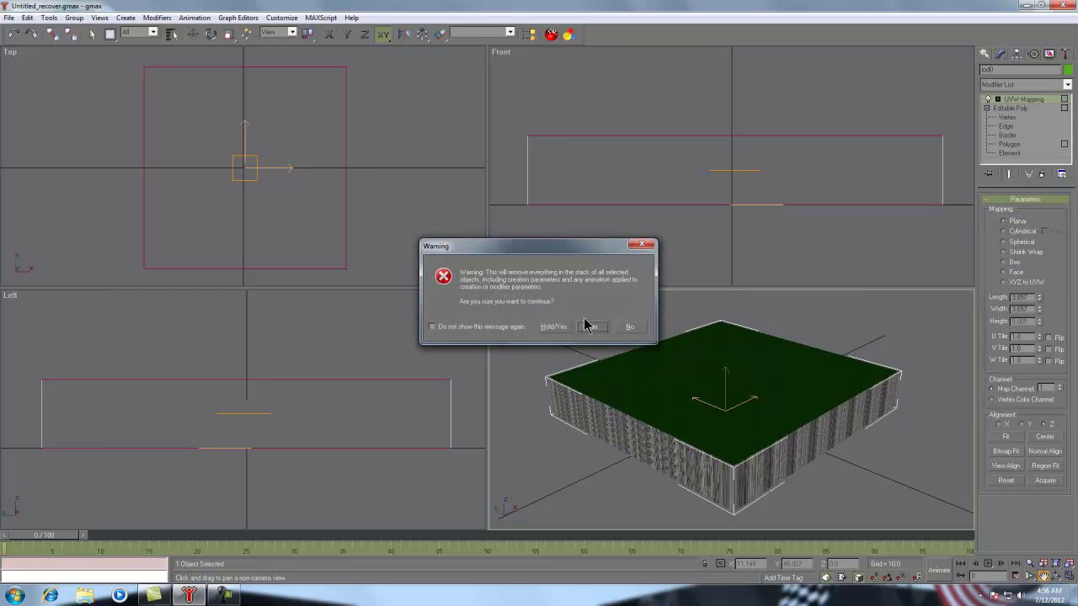
left_click(555, 329)
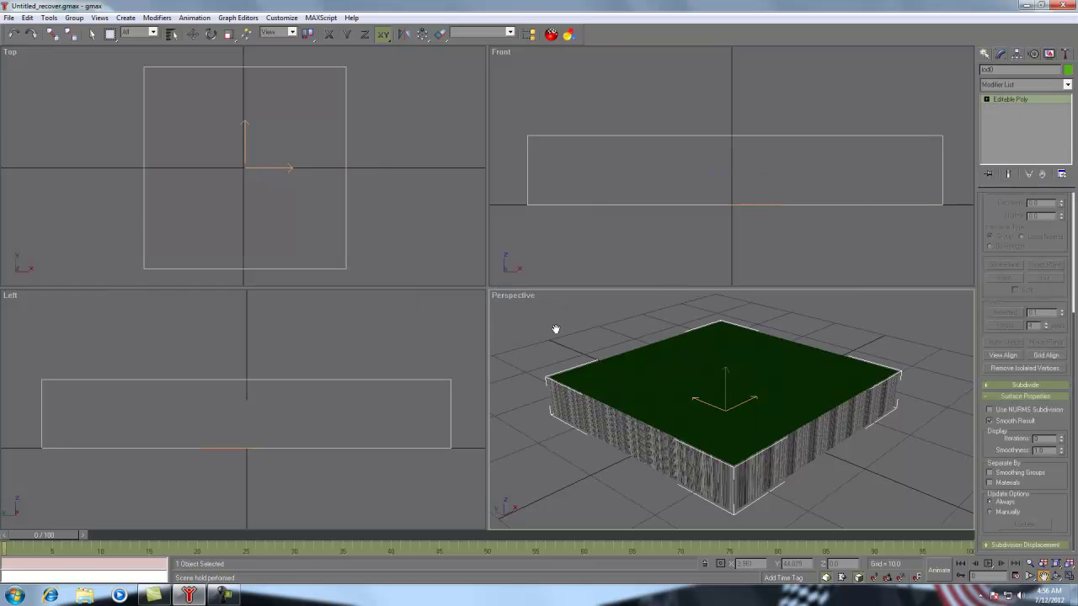
- Select the box's opposite front and back side polygons at Polygon level, orbiting to reach both
left_click(987, 99)
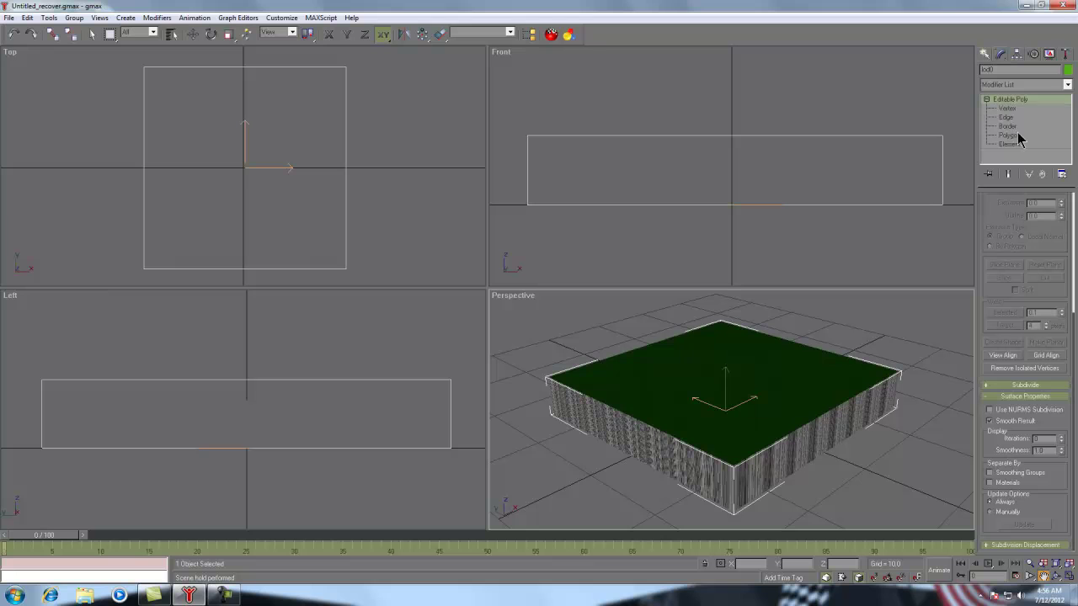
left_click(1010, 135)
left_click(742, 168)
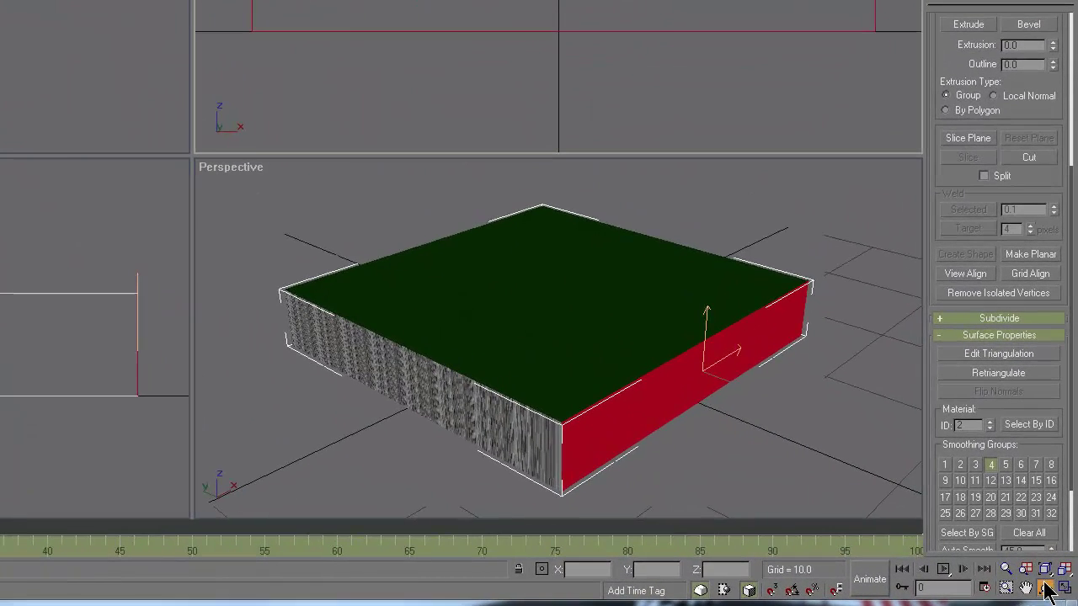
left_click(1046, 588)
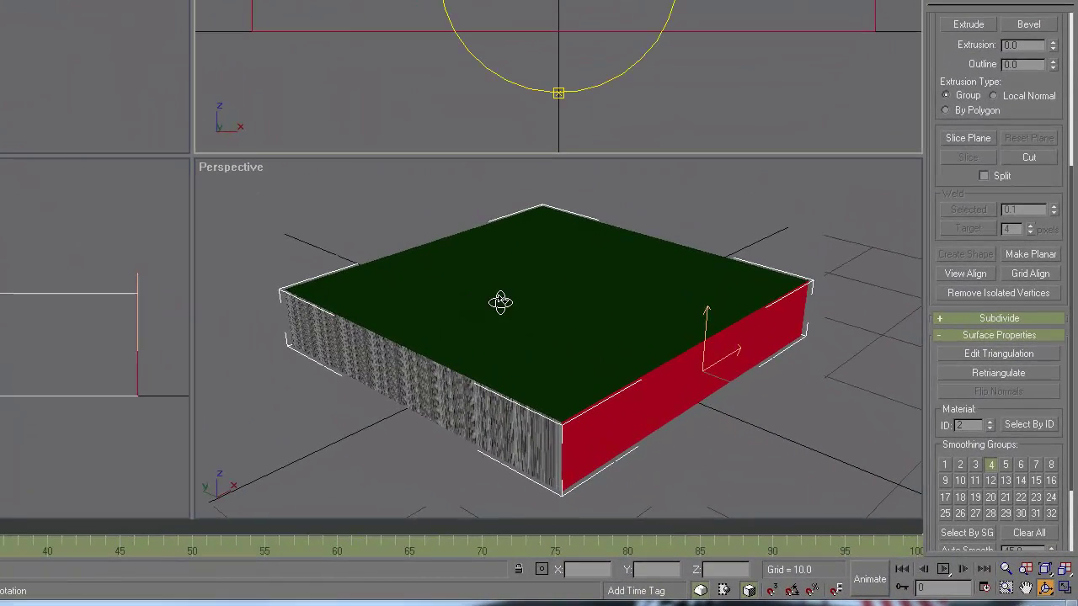
left_click_drag(585, 296, 475, 283)
right_click(474, 284)
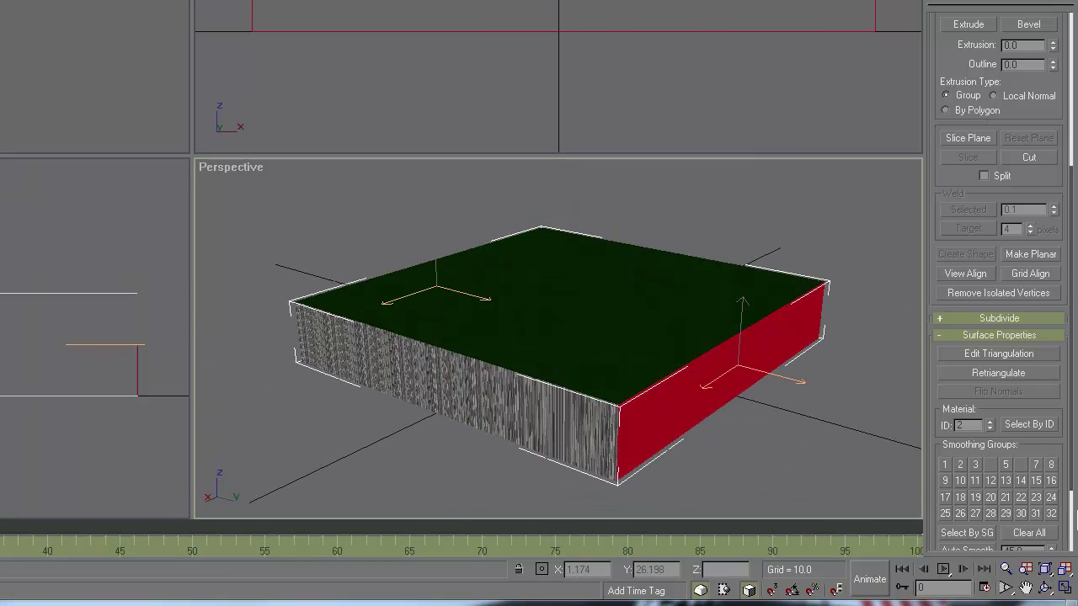
left_click(1045, 588)
left_click_drag(523, 319, 574, 331)
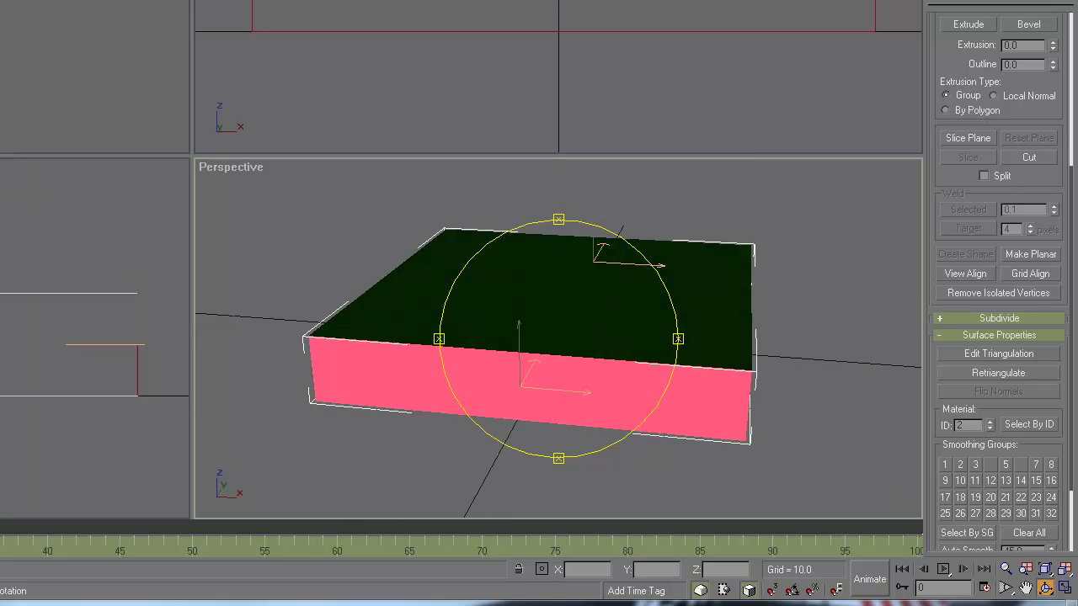
- Add a UVW Map modifier to the front and back sides, aligned to Y and fitted to the selection
left_click(1000, 2)
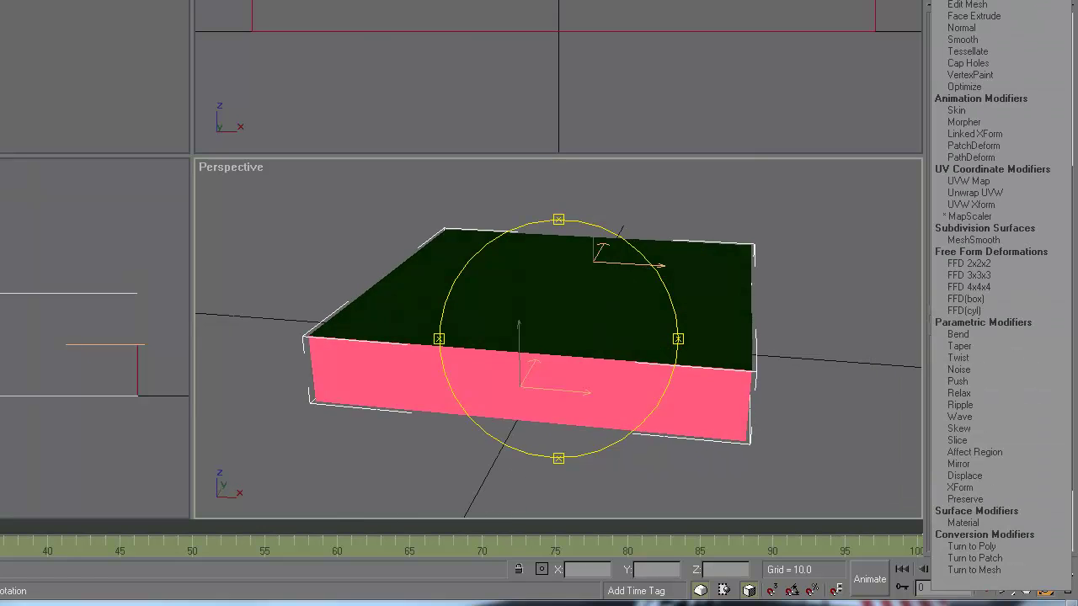
left_click(974, 184)
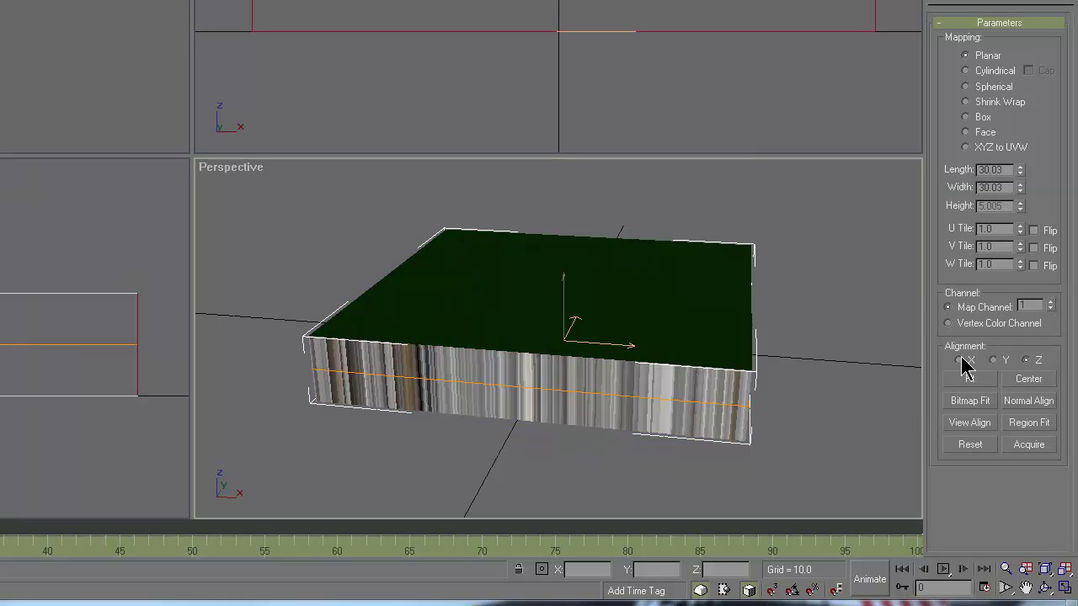
left_click(995, 360)
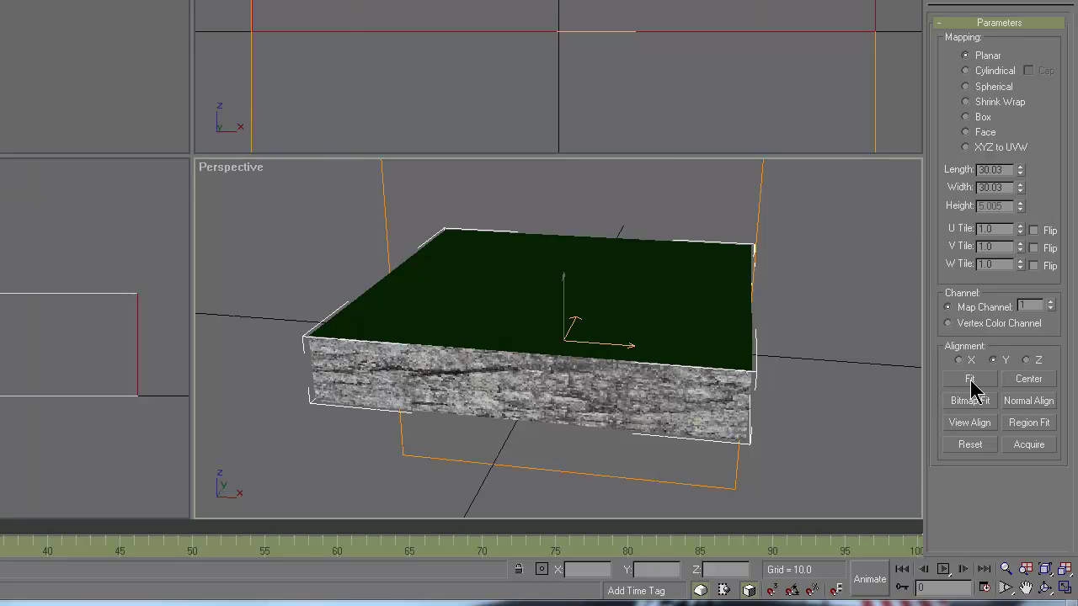
left_click(970, 381)
- Reduce the planar mapping's width to 6.306 on the front and back sides and inspect the deck texture up close
left_click(1026, 587)
left_click_drag(701, 396, 680, 367)
left_click(1046, 587)
left_click_drag(595, 359, 556, 337)
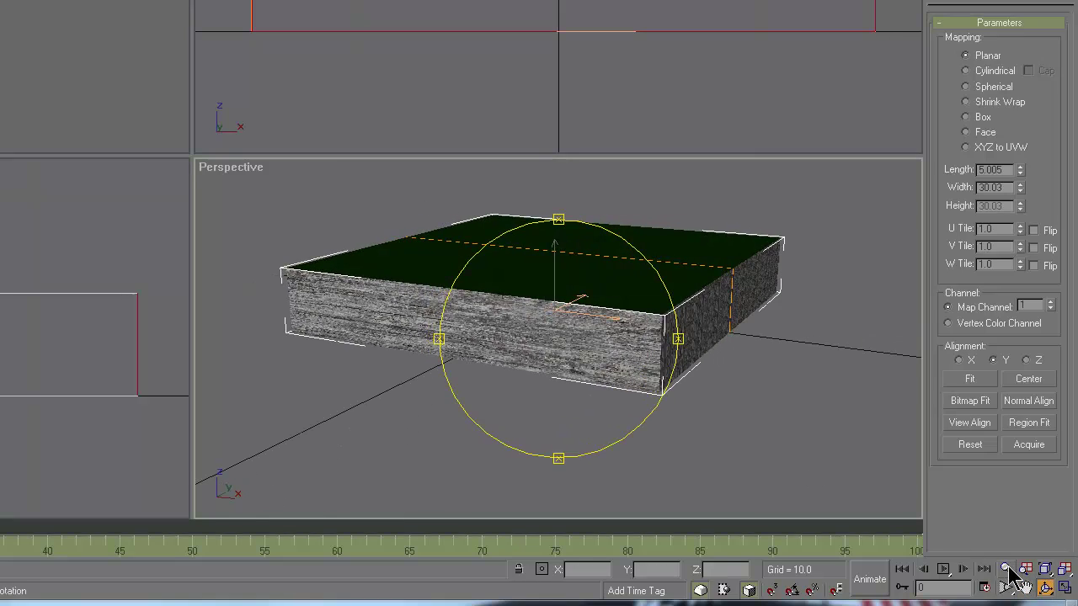
left_click(1007, 569)
mouse_move(861, 390)
left_mouse_down()
mouse_move(861, 362)
mouse_move(862, 378)
left_mouse_up()
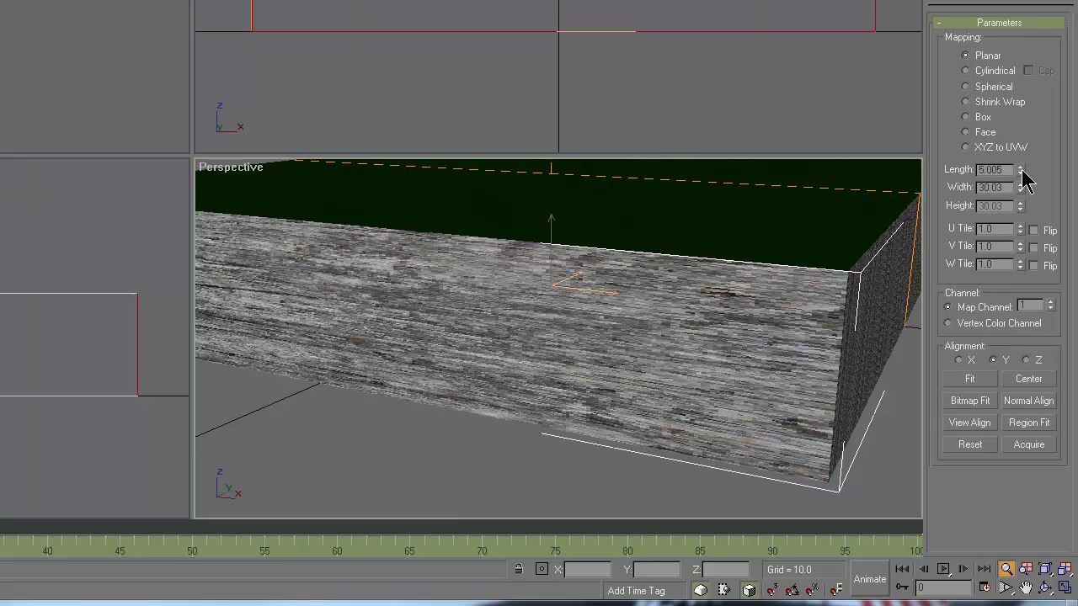
left_click_drag(1021, 200, 1050, 253)
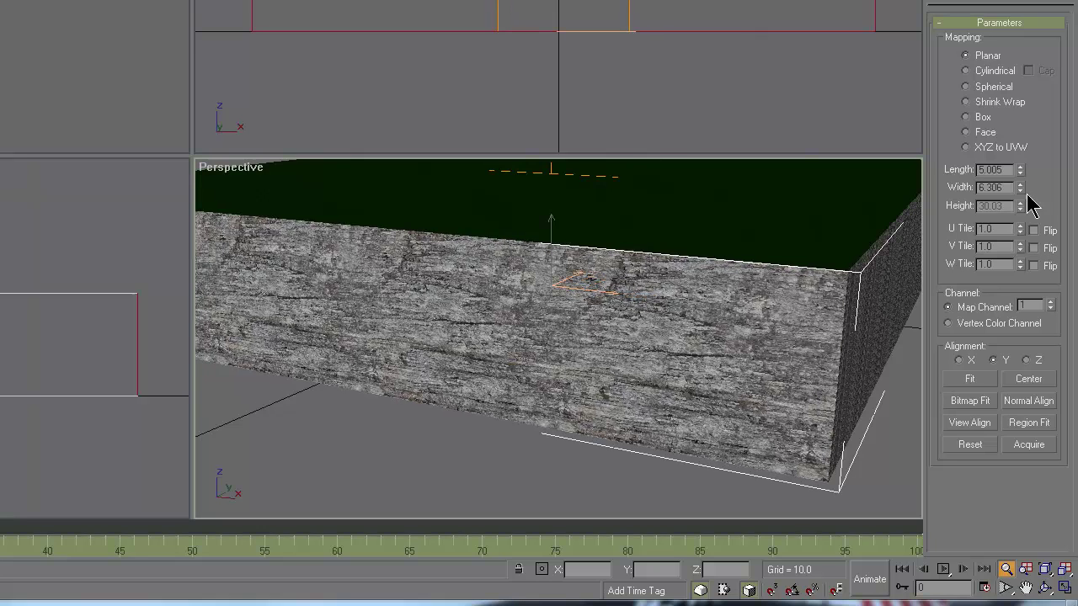
left_click(1025, 588)
left_click_drag(741, 346, 838, 202)
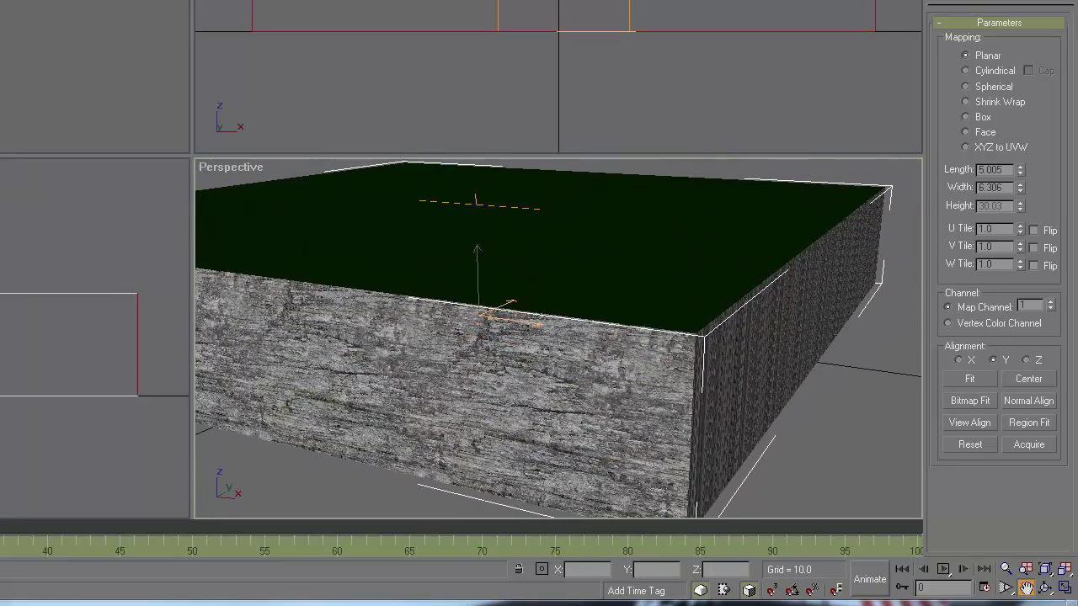
- Collapse the front and back mapping into the Editable Poly with Collapse All, holding the scene first
right_click(977, 1)
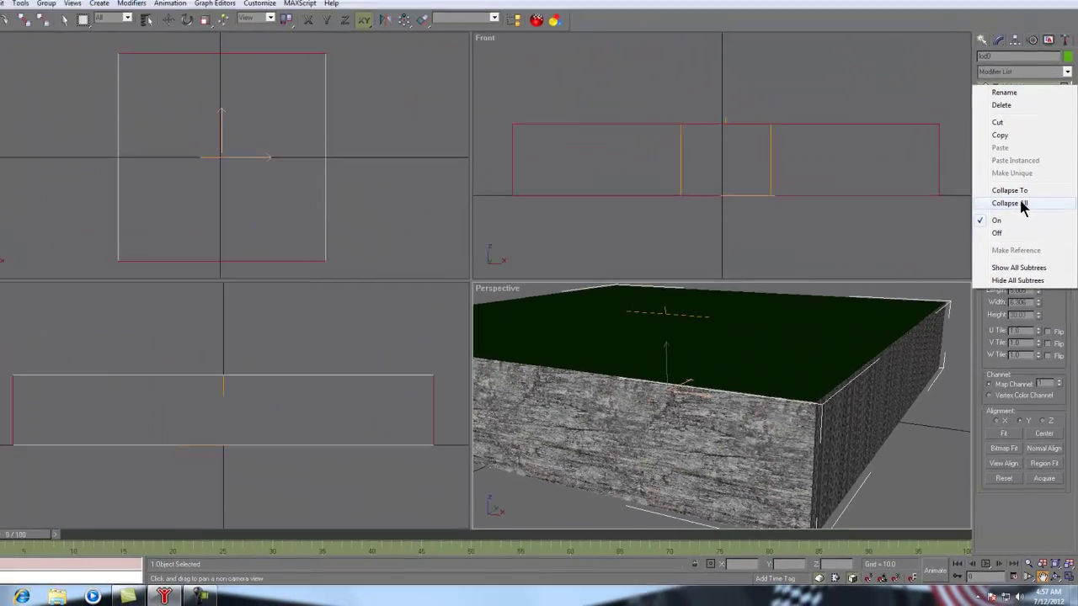
left_click(978, 42)
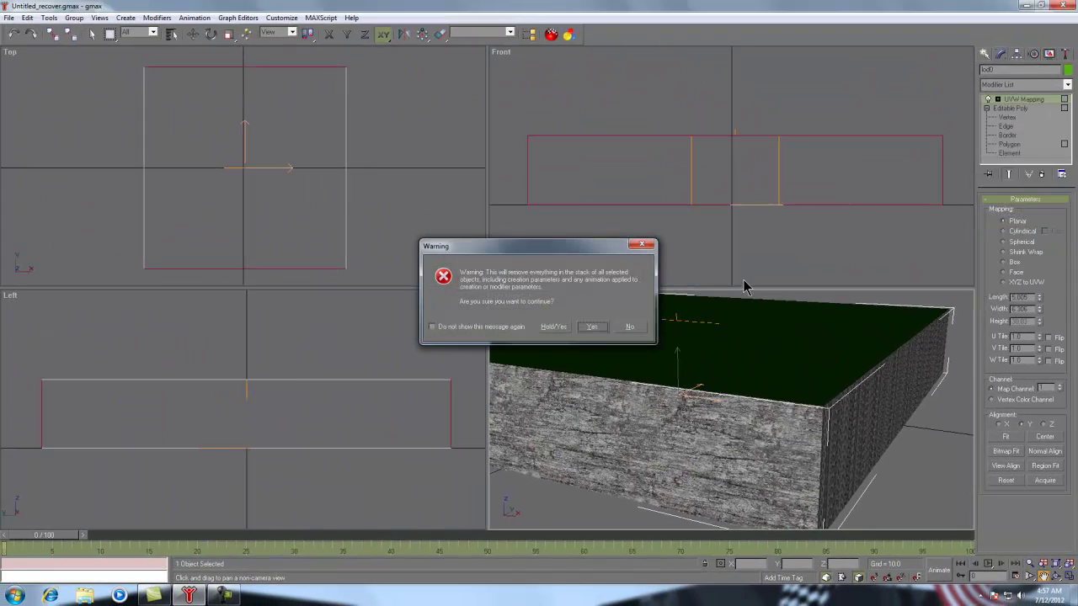
left_click(556, 327)
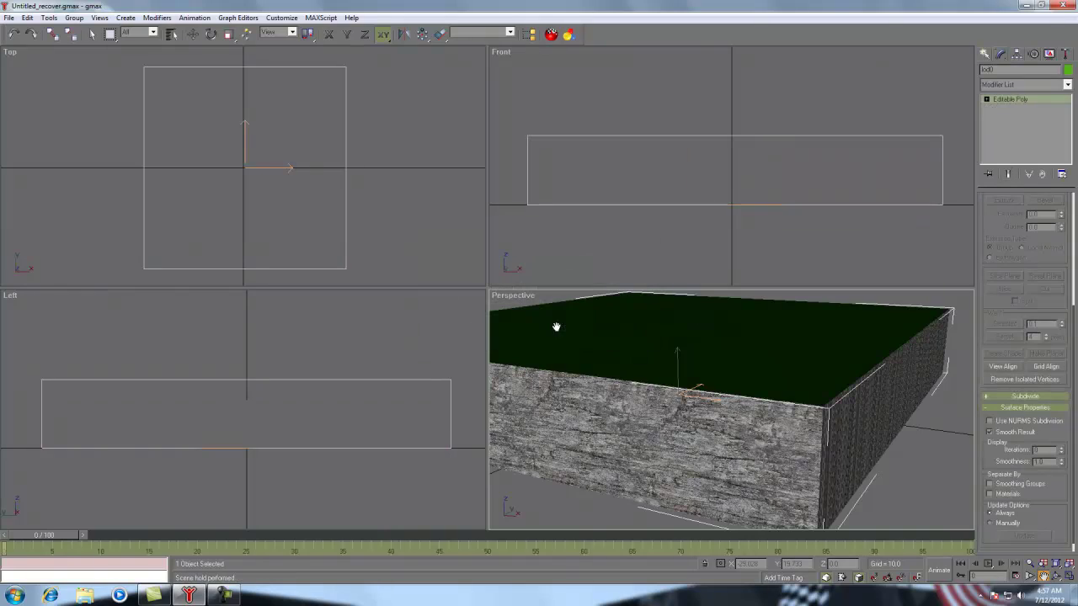
- Select the box's left and right side polygons at Polygon level
left_click(987, 100)
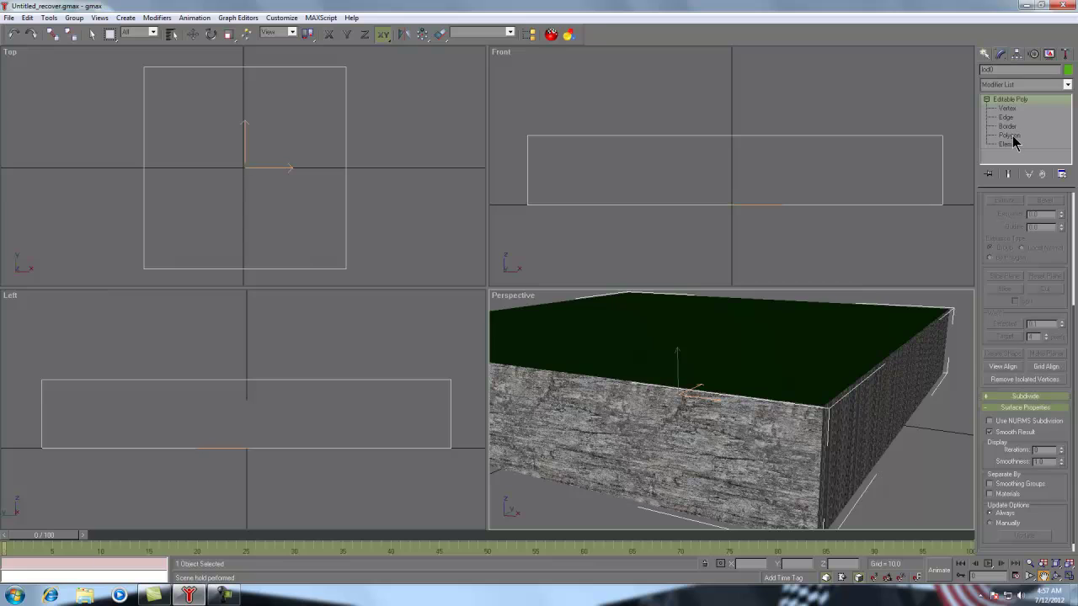
left_click(1012, 135)
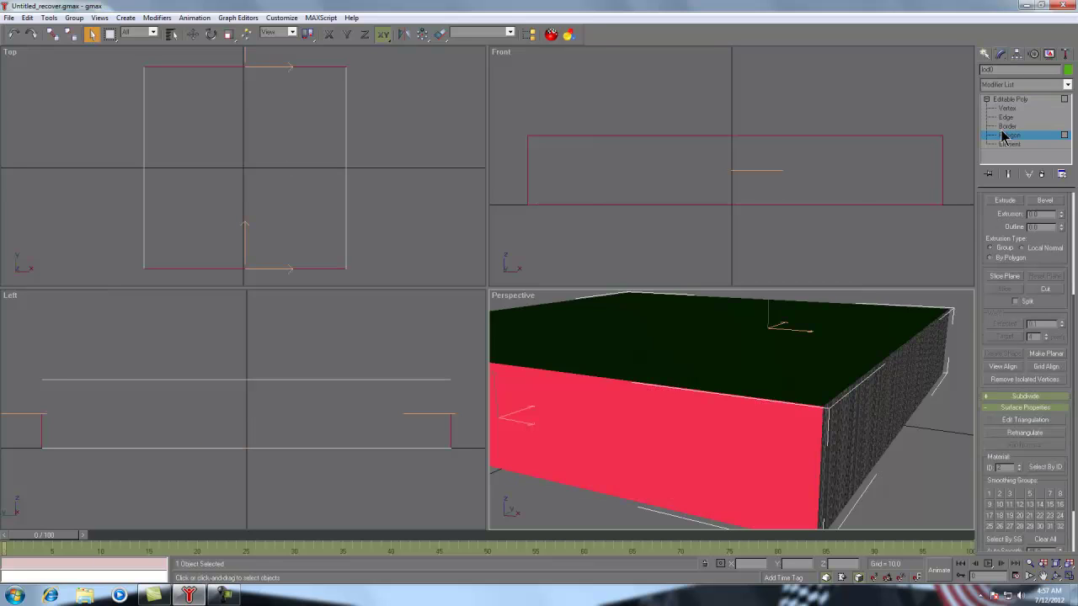
right_click(272, 416)
left_click(233, 405)
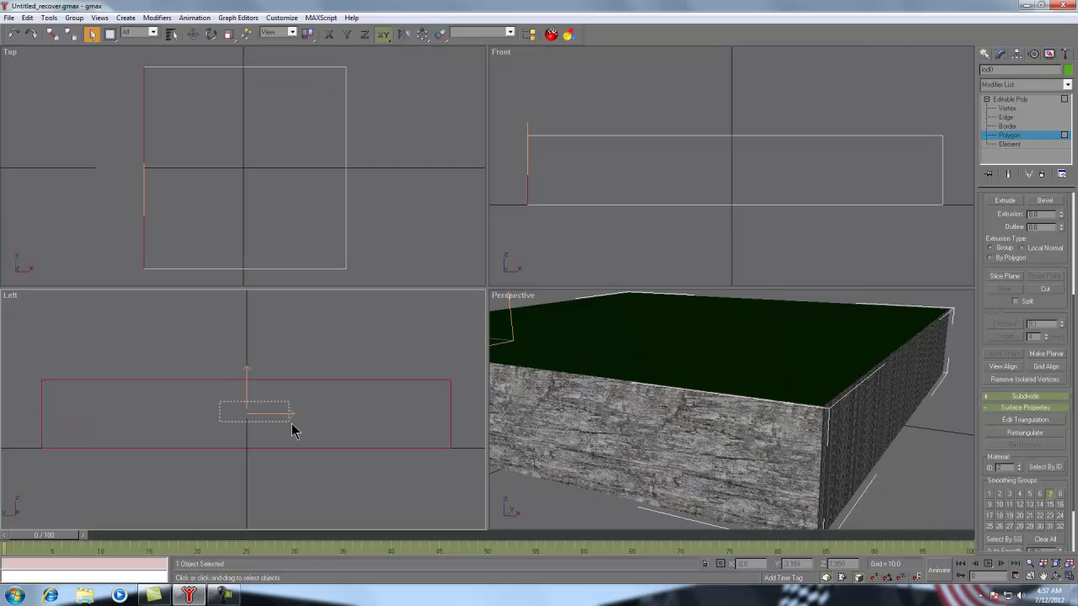
left_click_drag(293, 427, 222, 404)
left_click(1056, 576)
left_click(756, 393)
left_click_drag(756, 393, 736, 385)
- Add a UVW Map modifier to the left and right sides, aligned to X and fitted to the selection
left_click(1067, 84)
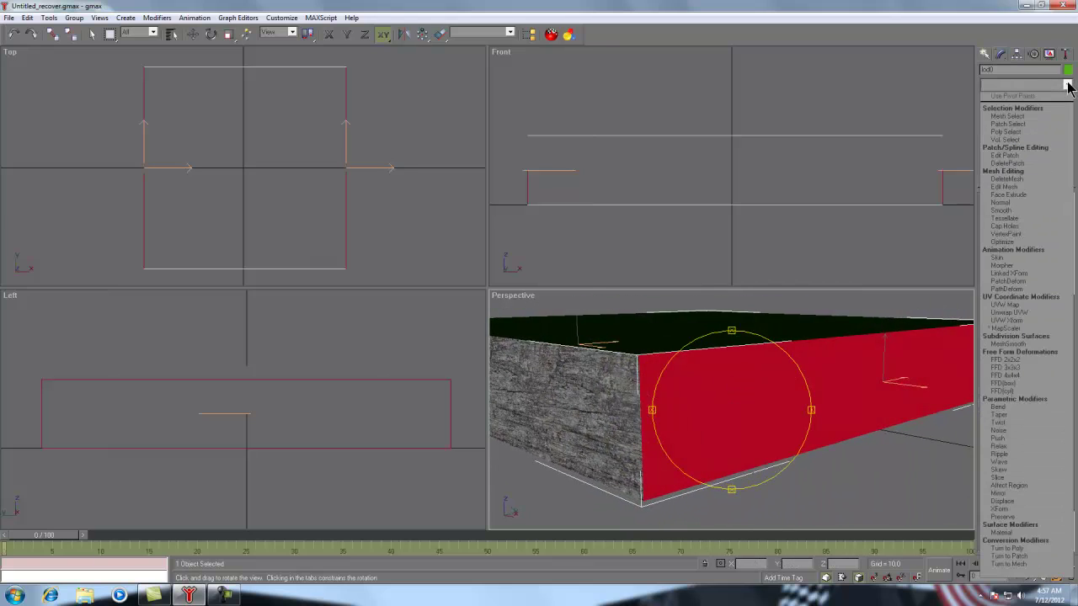
left_click(1008, 304)
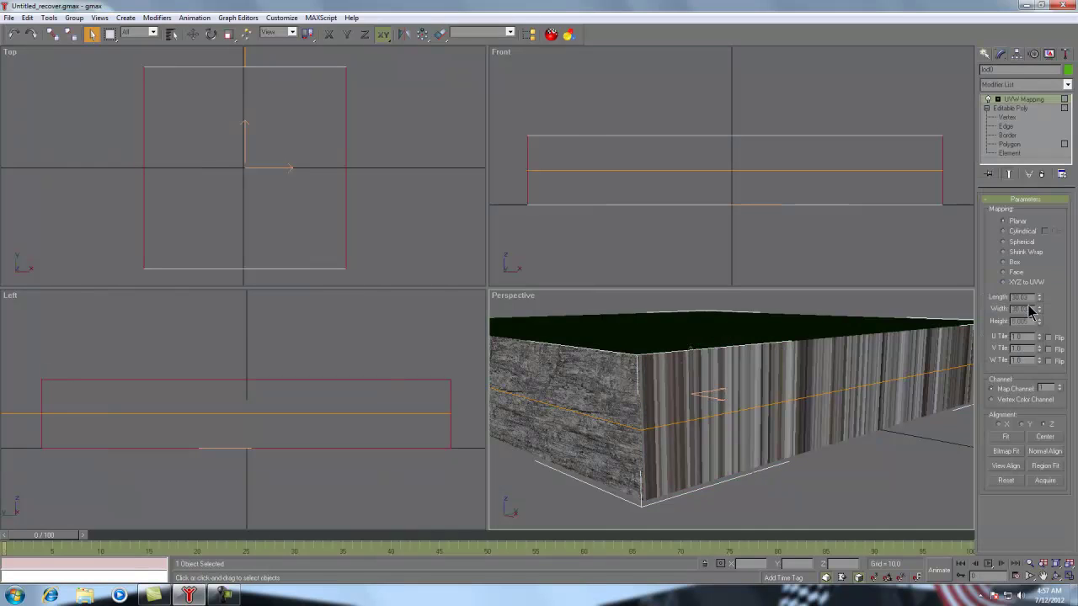
left_click(1000, 426)
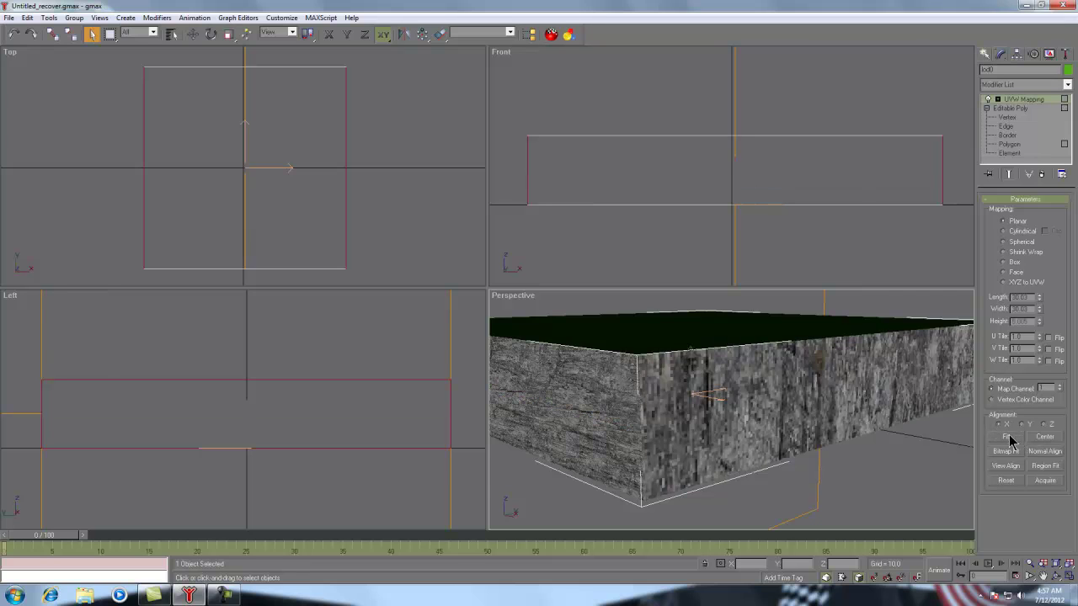
left_click(1009, 438)
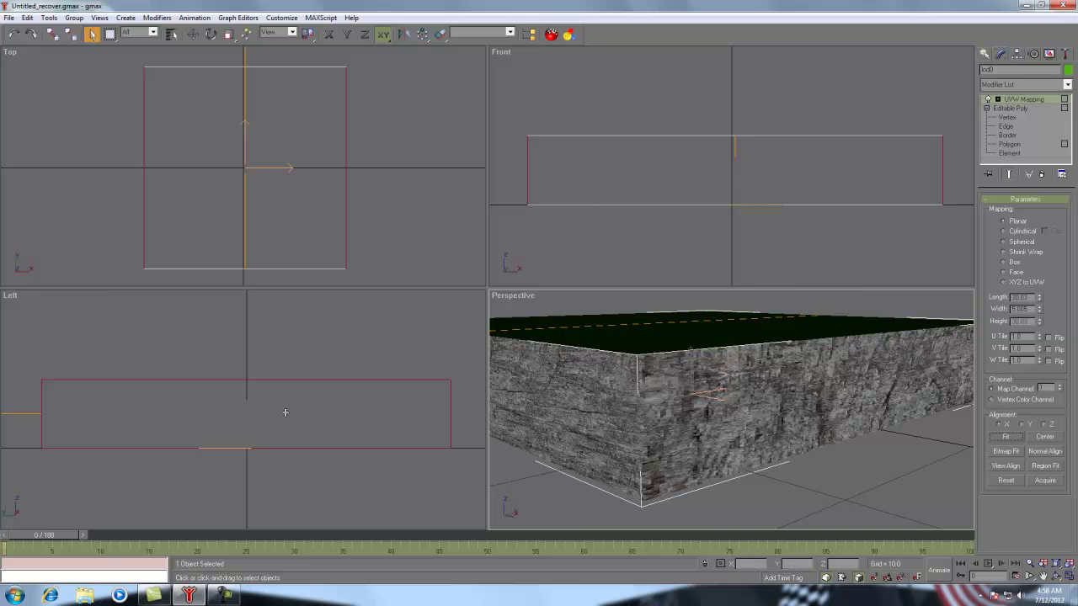
- Try to rotate the side mapping in the Left view without entering its gizmo level, and undo the rotation
left_click(1043, 576)
left_click_drag(247, 426, 324, 428)
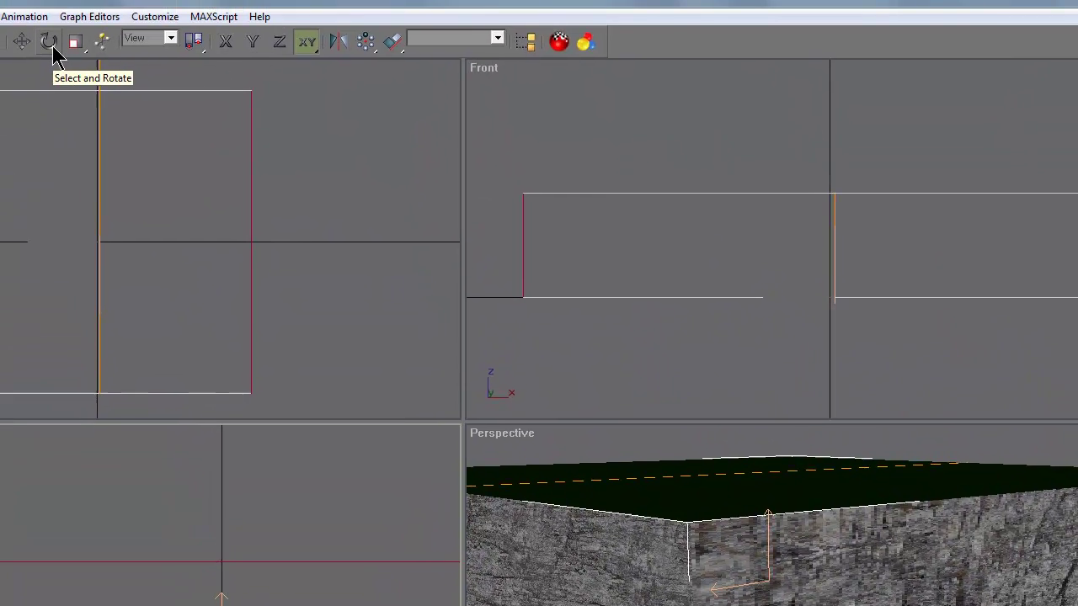
left_click(52, 52)
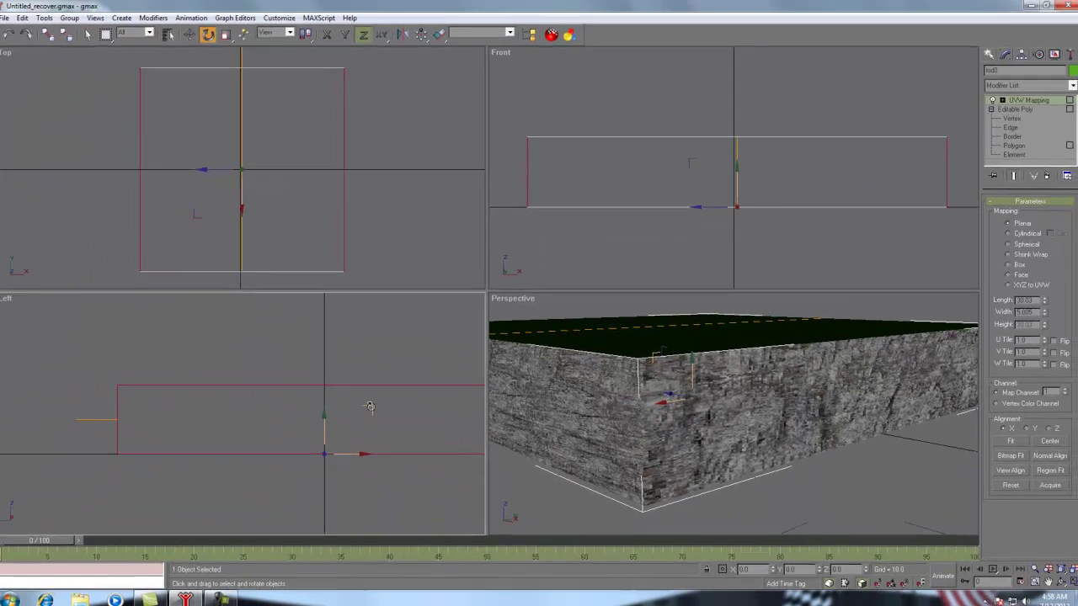
left_click_drag(289, 603, 299, 605)
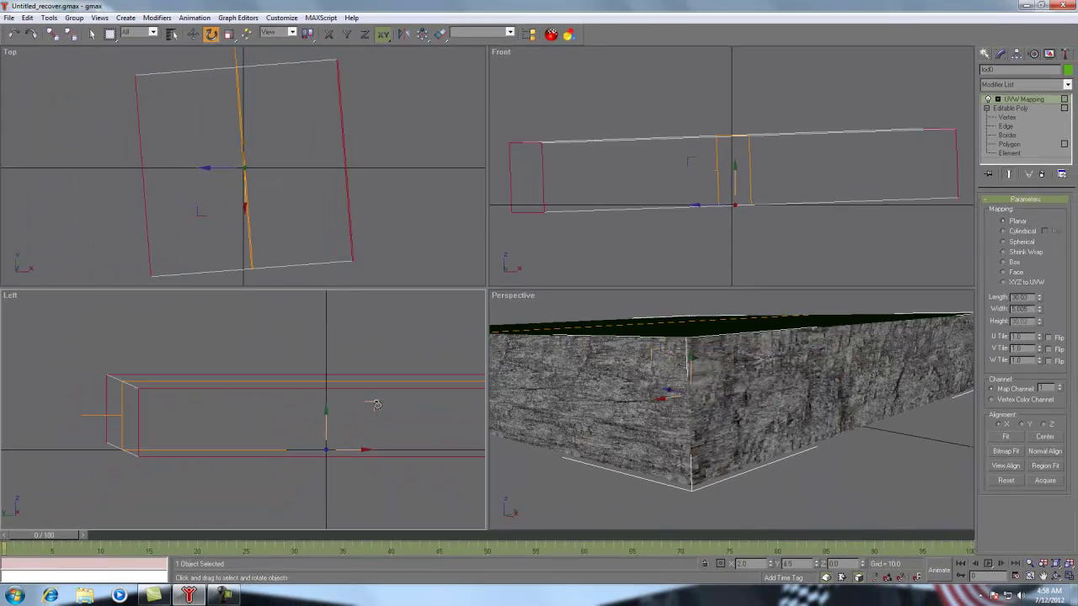
left_click(14, 34)
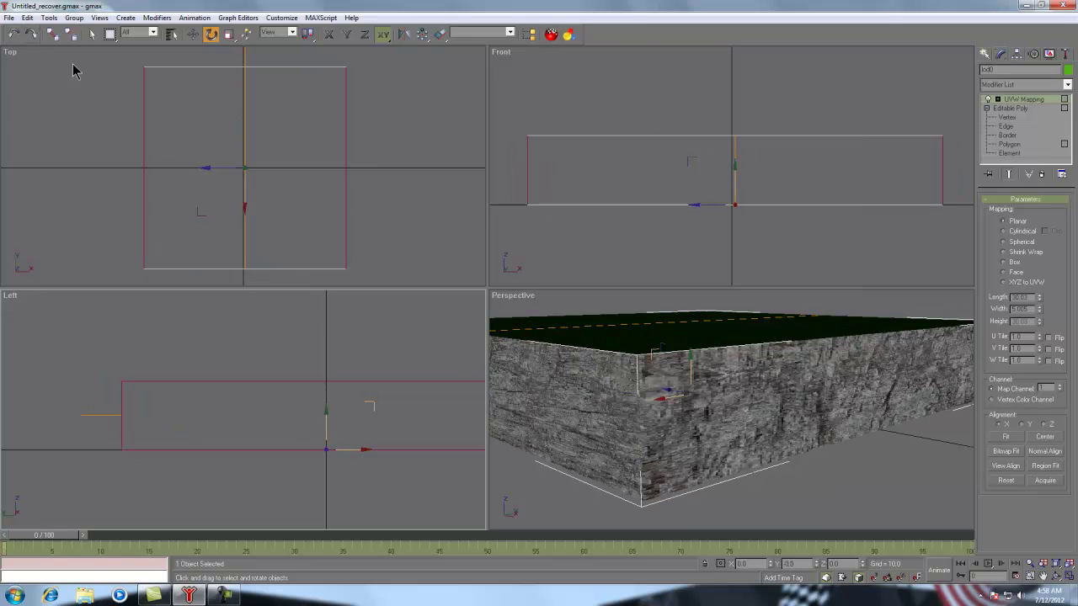
- Try to rotate the UVW mapping's gizmo about the Z axis in the Left view, and undo it
left_click(998, 101)
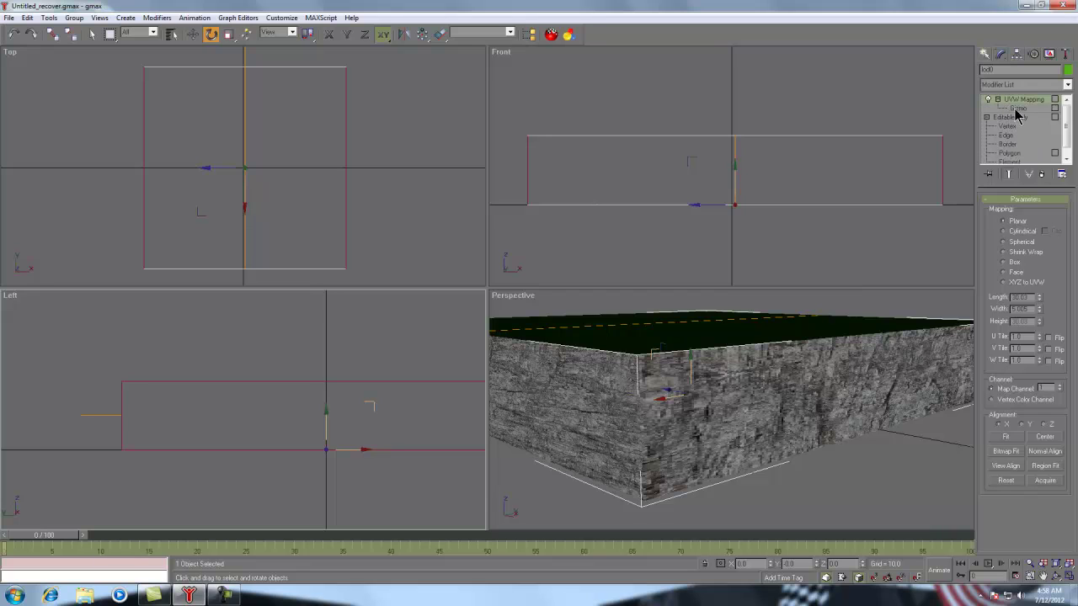
left_click(1016, 109)
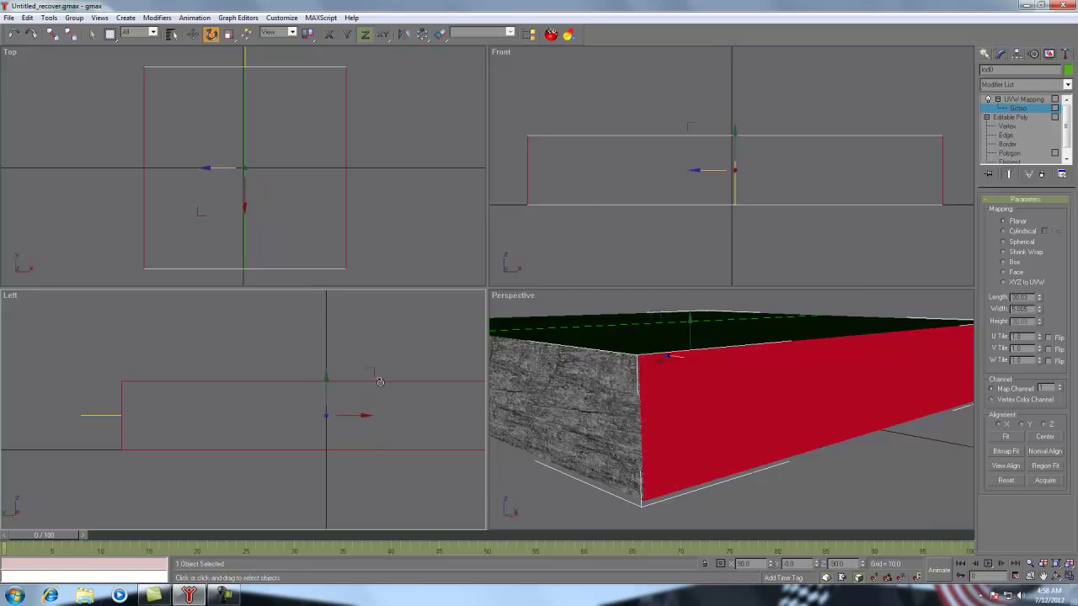
key("F8")
left_click_drag(373, 374, 379, 378)
left_click(14, 34)
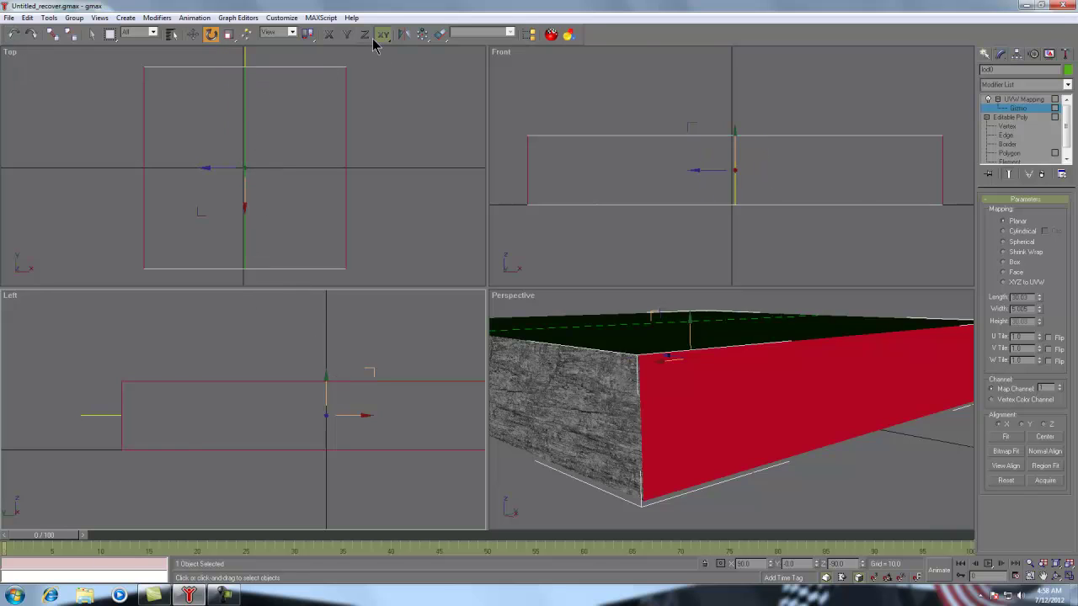
- Try rotating the mapping gizmo with the X axis constraint, undo it, and leave the gizmo level and rotation tool
left_click(329, 35)
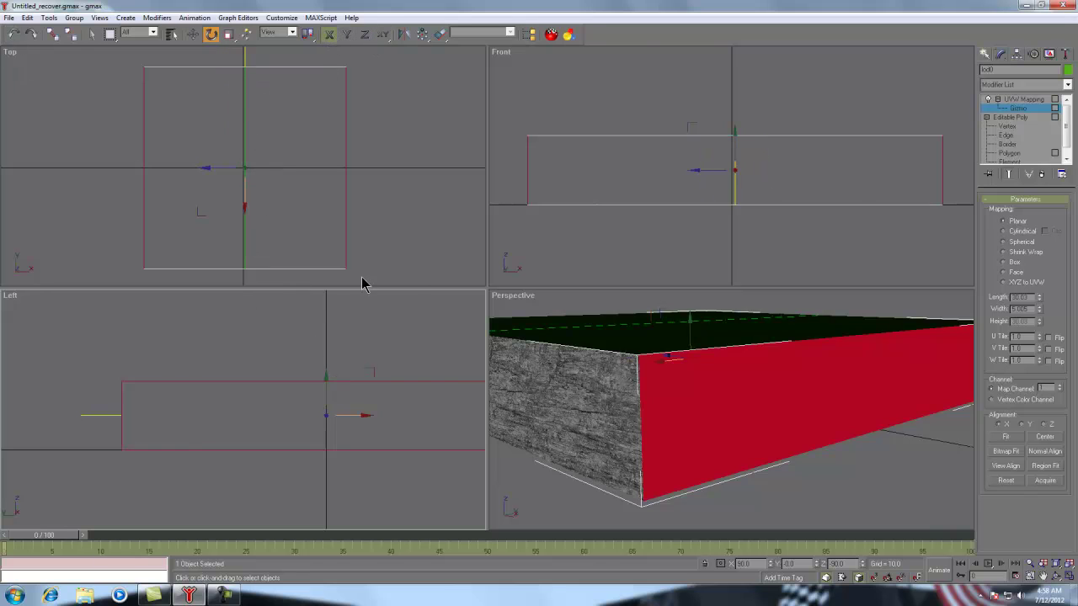
left_click_drag(372, 367, 401, 386)
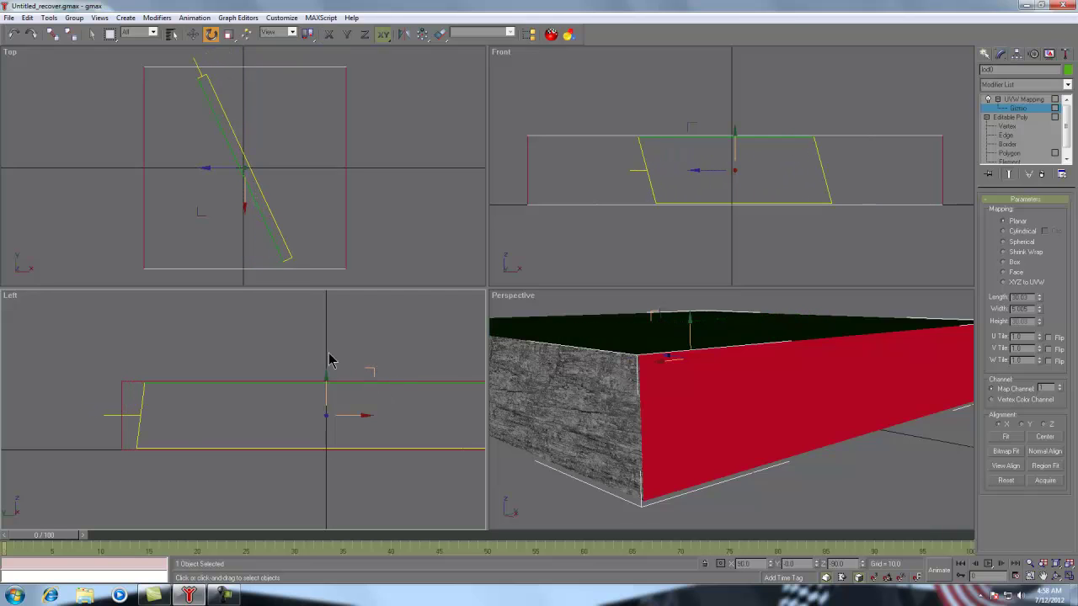
left_click(14, 34)
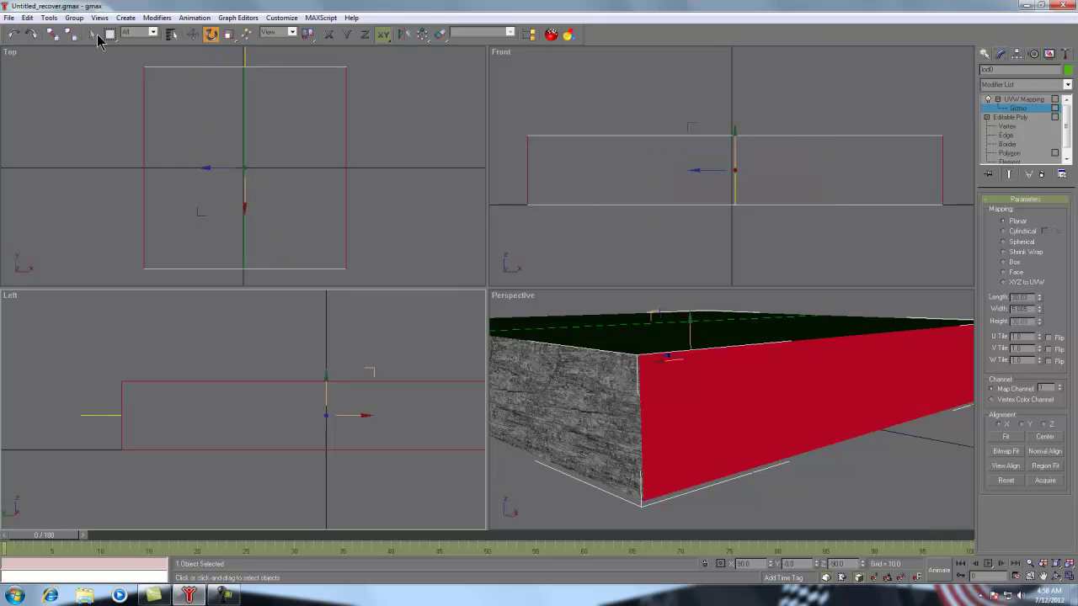
left_click(1034, 106)
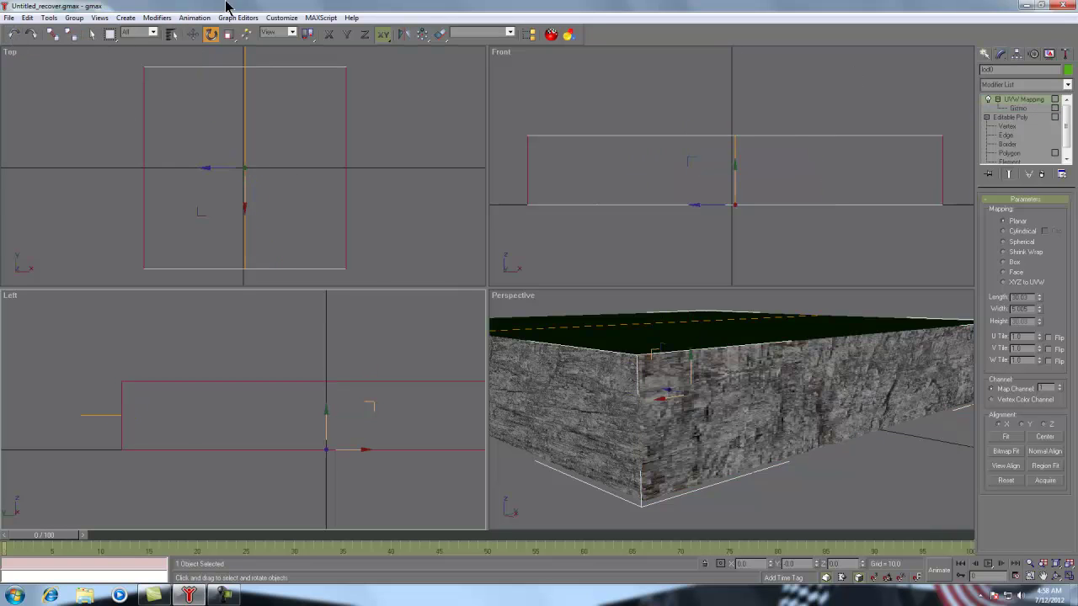
left_click(93, 36)
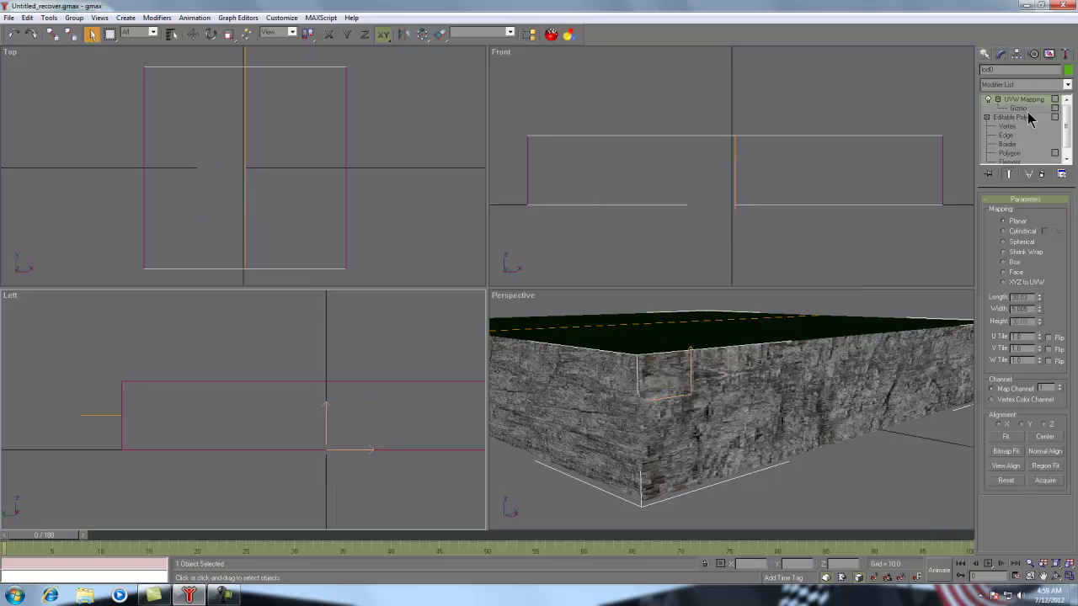
left_click(998, 99)
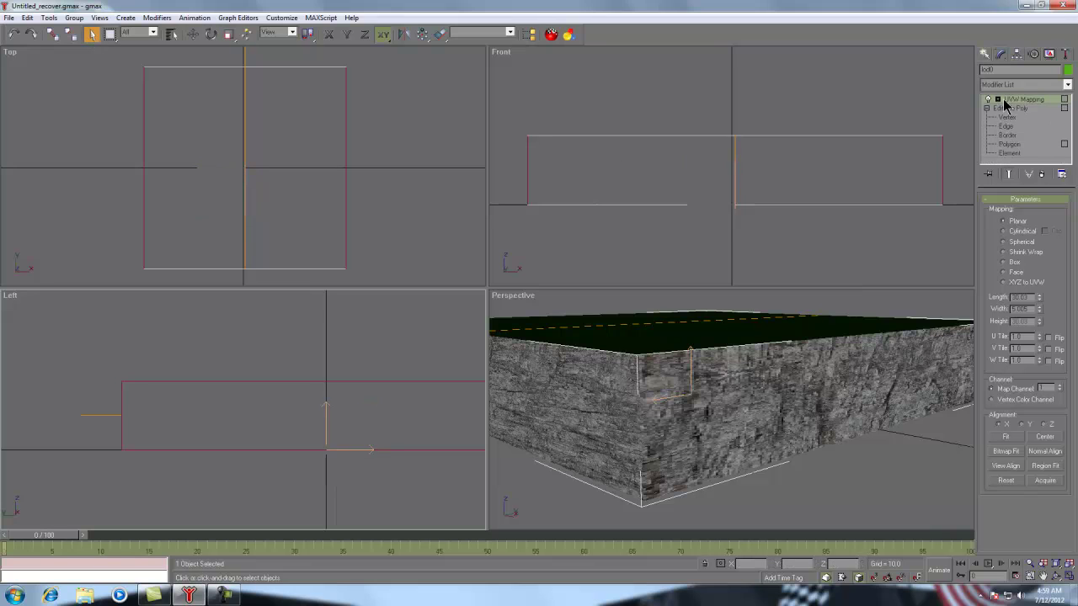
- Add an Unwrap UVW modifier above the box's UVW Mapping and open its UVW editor
left_click(1067, 85)
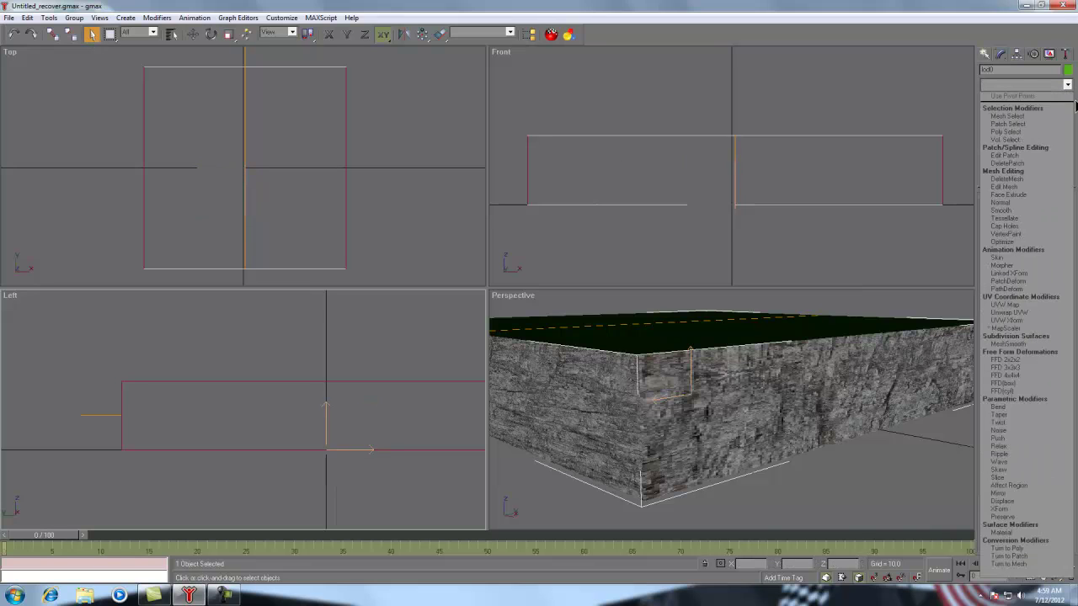
left_click(1008, 313)
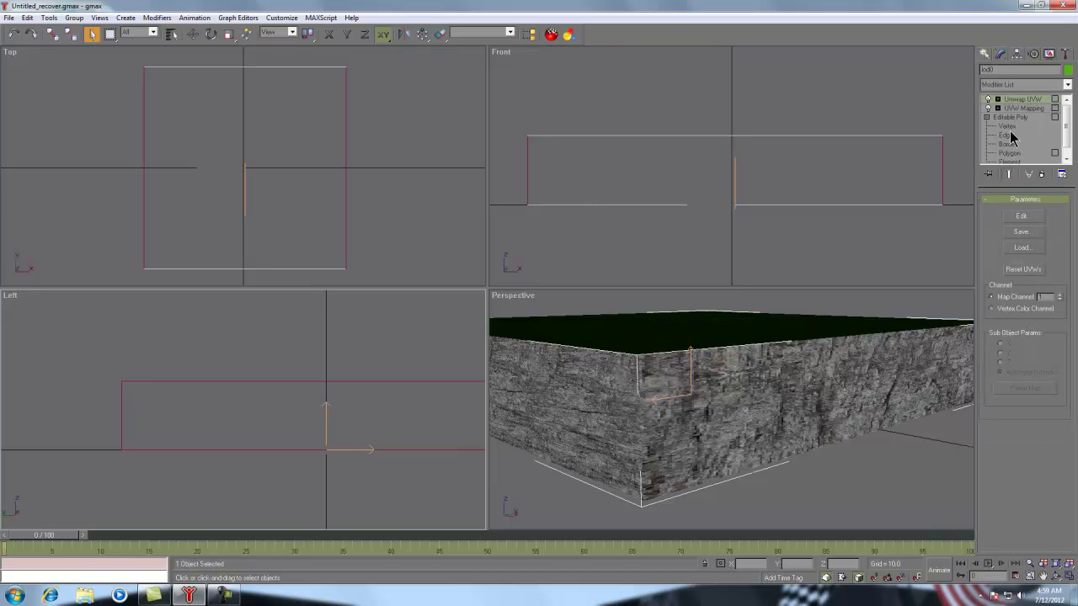
left_click(1021, 217)
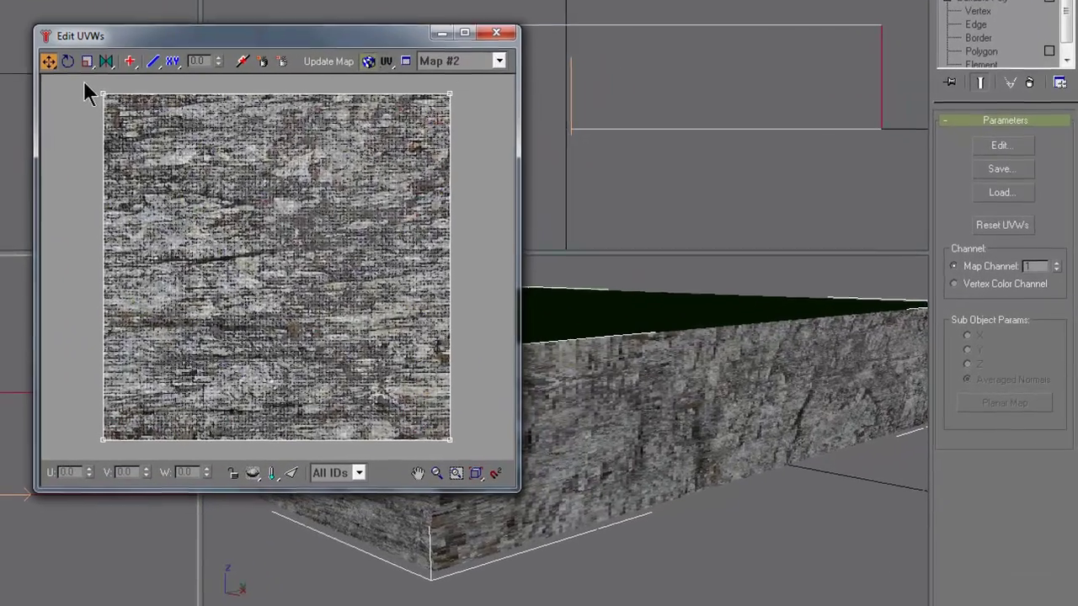
- Select all four corner vertices of the side mapping and rotate them a quarter turn so the deck grain runs horizontally
left_click_drag(83, 81, 483, 470)
left_click(78, 103)
left_click_drag(89, 76, 116, 101)
left_click_drag(462, 78, 439, 106, "ctrl")
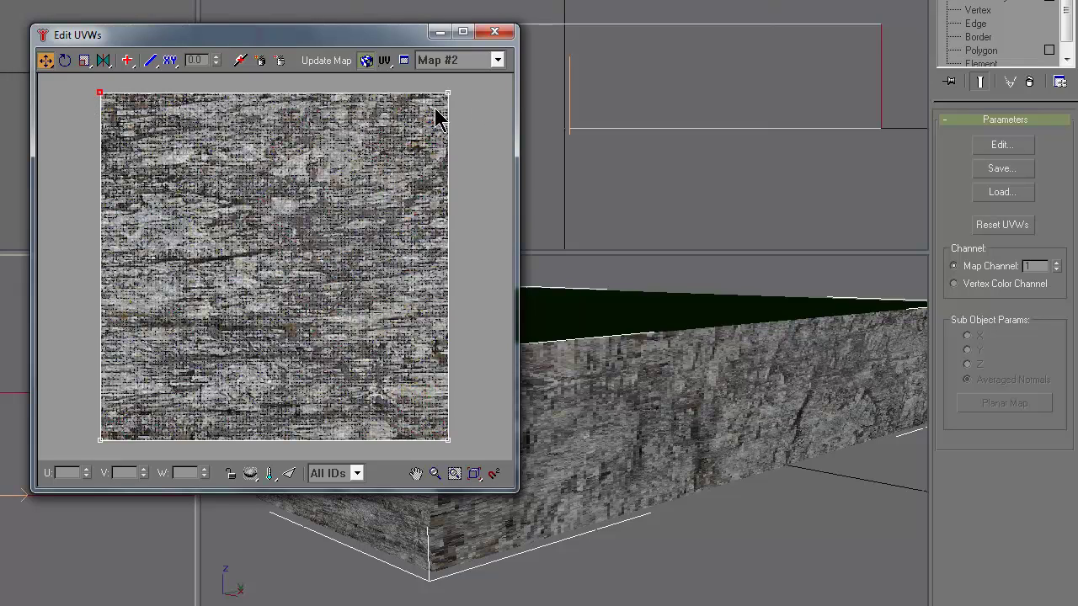
left_click_drag(469, 402, 427, 474, "ctrl")
left_click_drag(93, 404, 145, 471, "ctrl")
left_click(66, 65)
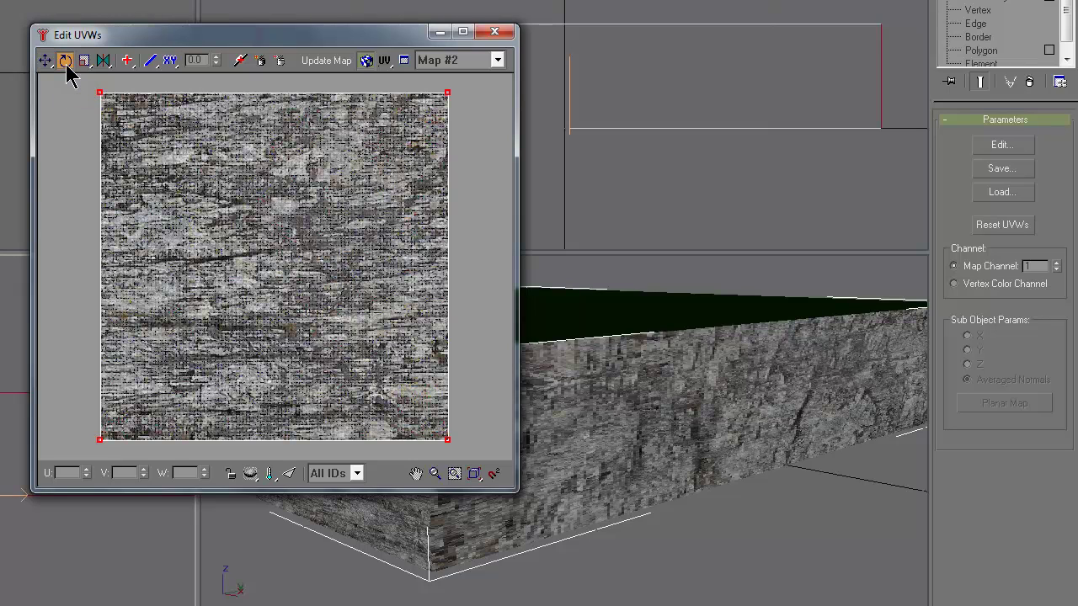
left_click_drag(103, 441, 85, 289)
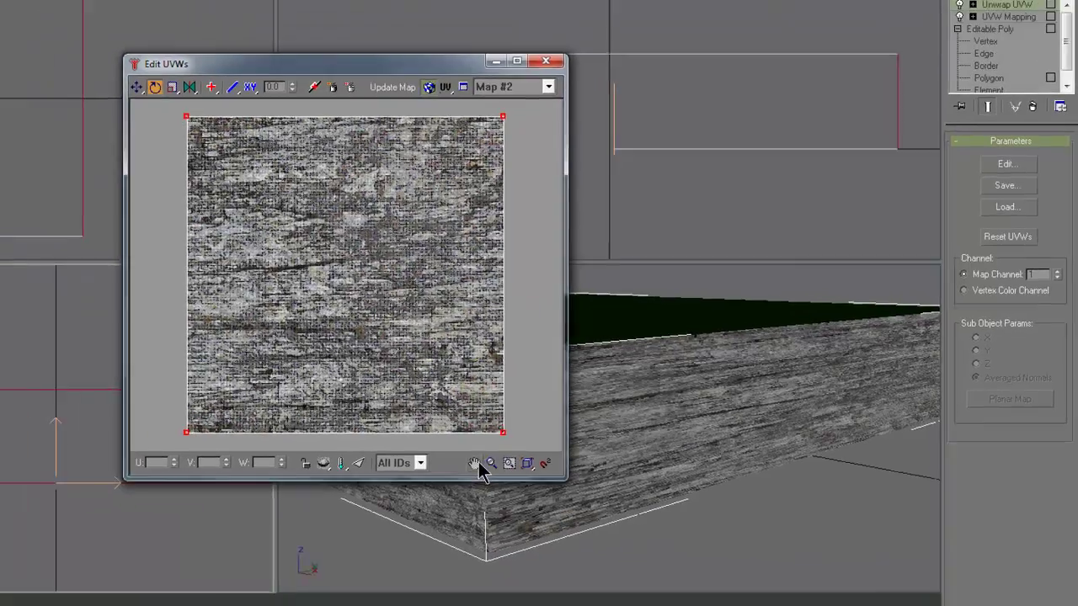
- Scale the selected UV vertices horizontally to about three times the deck texture's width, keeping the box sides in view
left_click(415, 473)
mouse_move(626, 385)
left_mouse_down()
mouse_move(618, 352)
mouse_move(632, 386)
left_mouse_up()
scroll(616, 377, "down", 1)
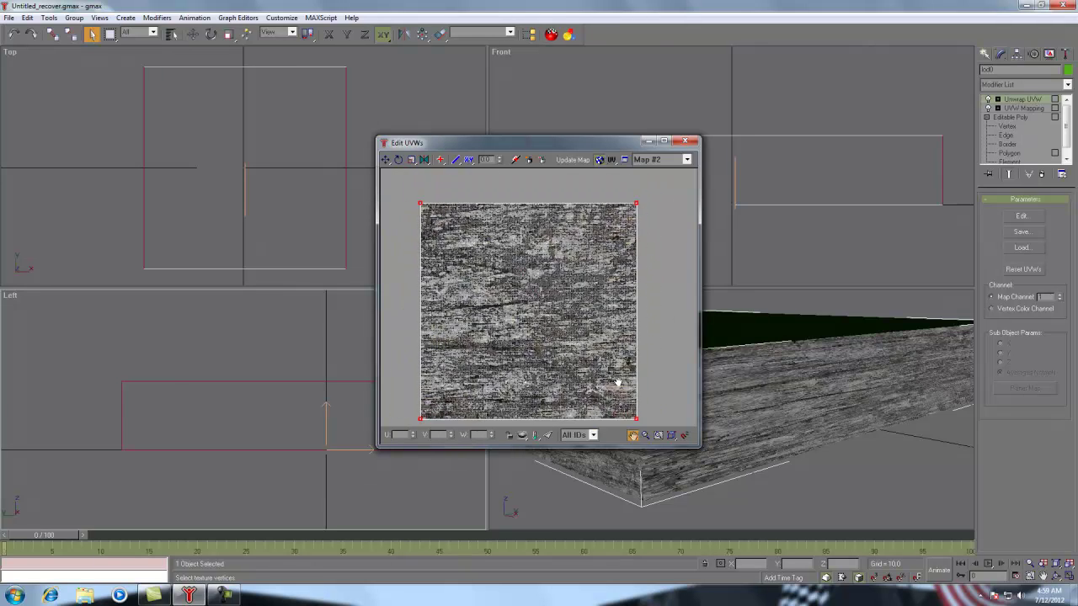
left_click_drag(615, 357, 645, 388)
scroll(631, 341, "down", 3)
left_click(644, 435)
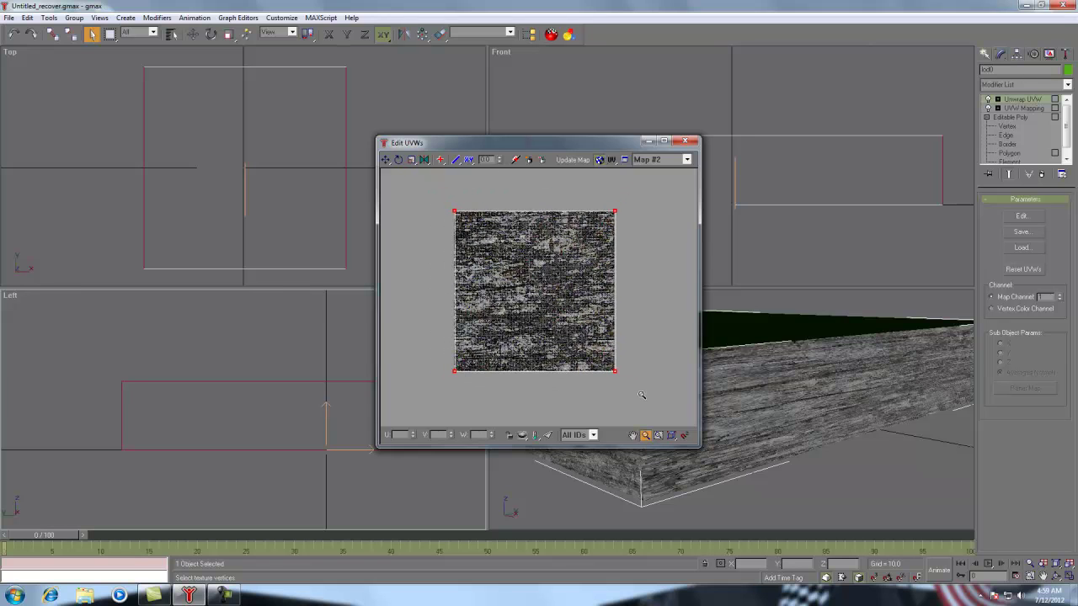
left_click(413, 162)
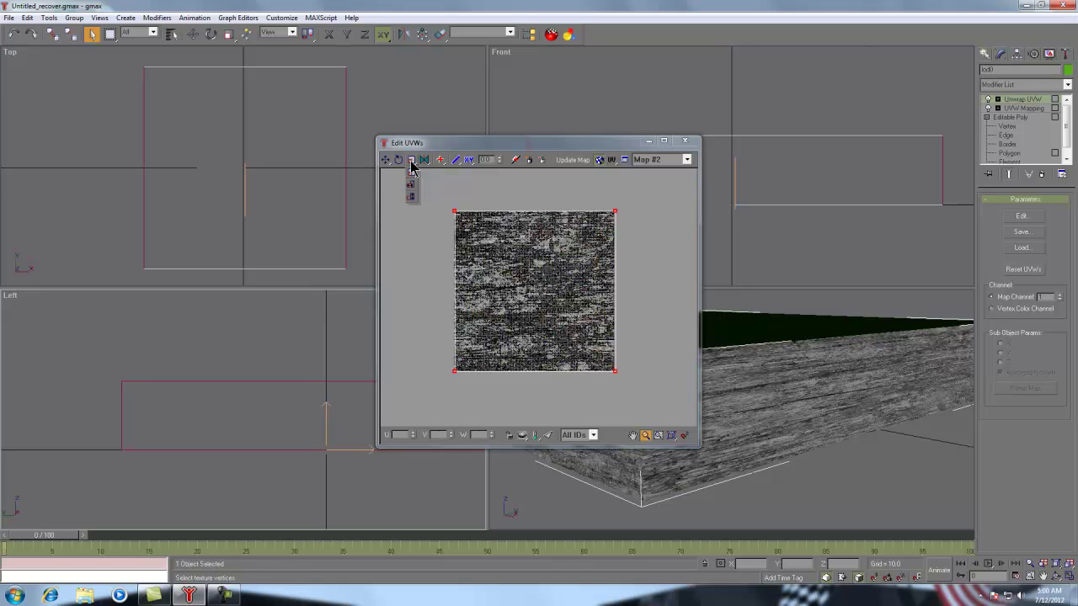
left_click_drag(413, 166, 413, 194)
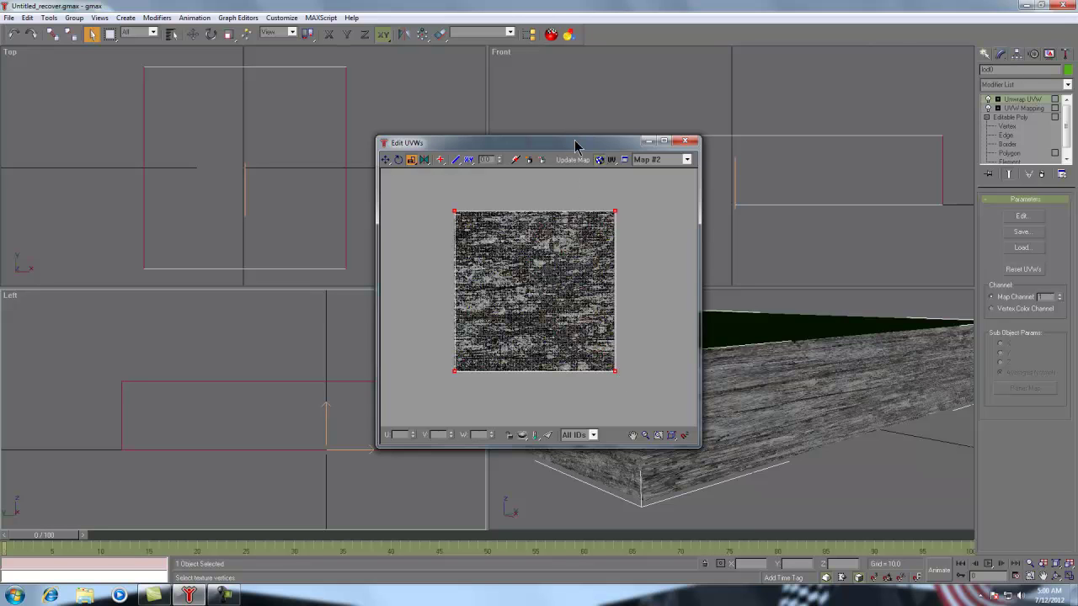
left_click_drag(575, 143, 296, 80)
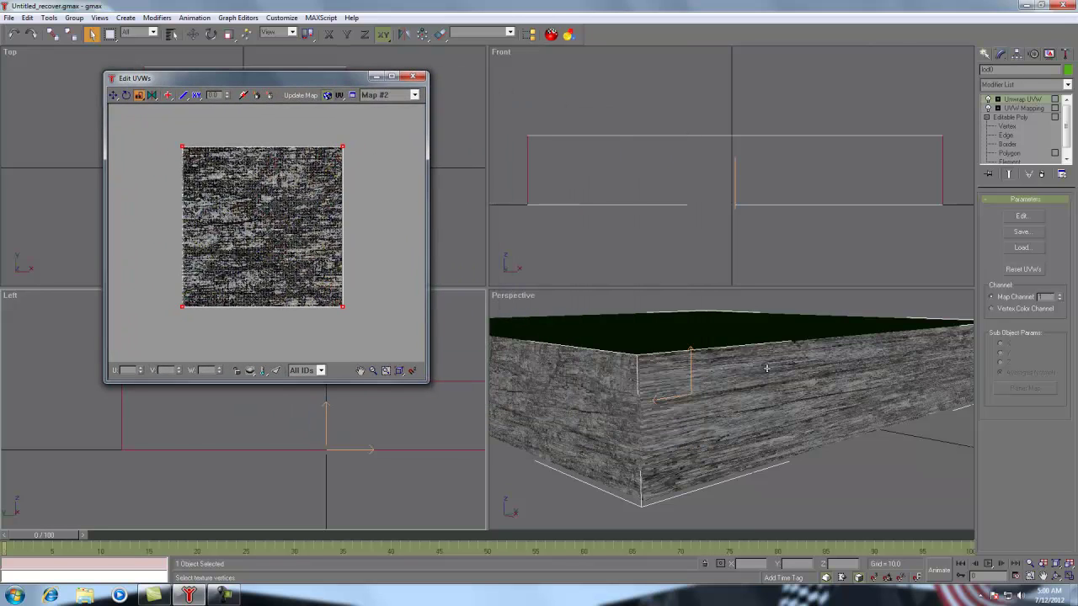
left_click_drag(344, 307, 220, 293)
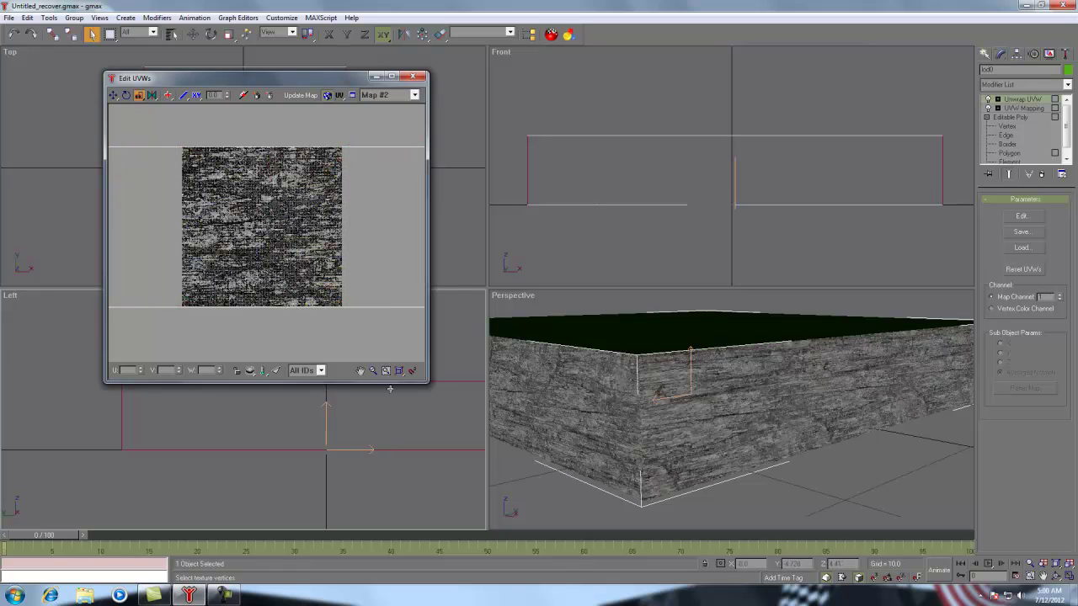
- Fine-tune the horizontal UV scale to about four times the texture's width so the grain matches the adjacent side
left_click(361, 372)
left_click_drag(365, 294, 337, 291)
scroll(336, 292, "down", 5)
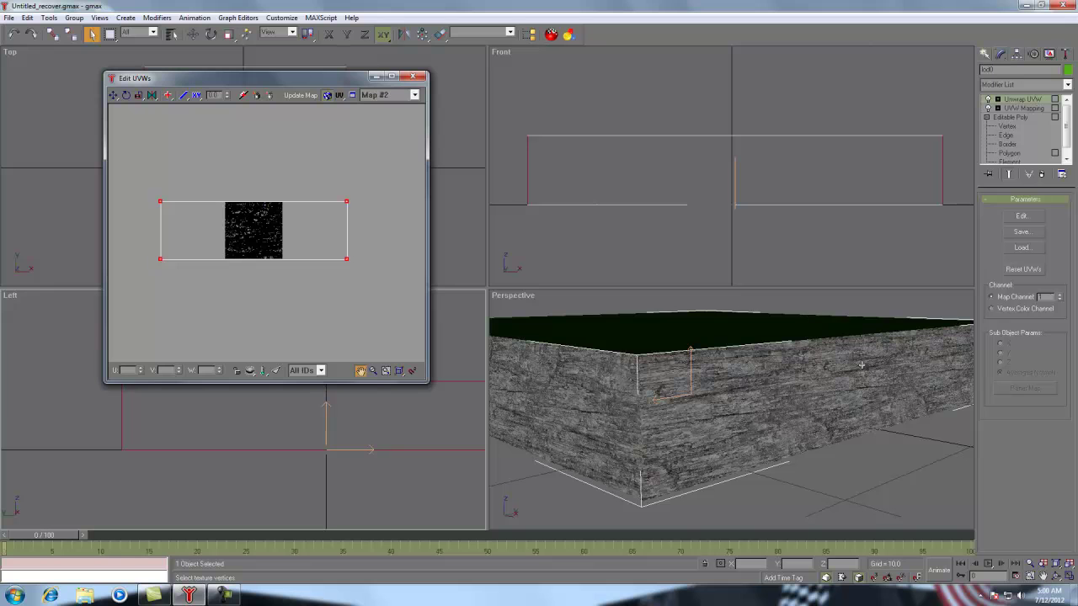
left_click(139, 95)
left_click_drag(346, 257, 563, 237)
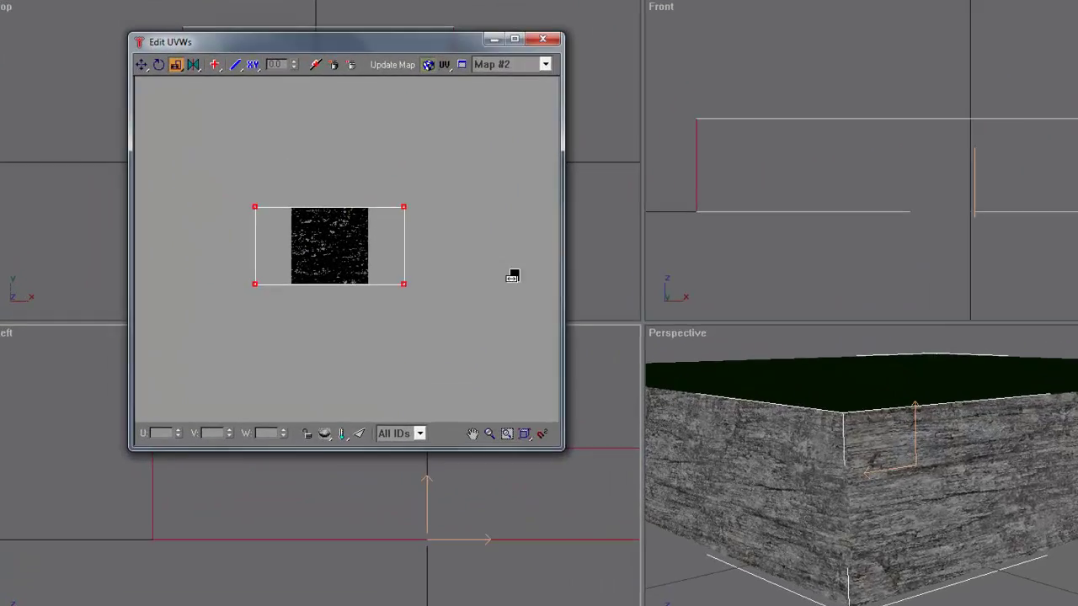
left_click_drag(828, 264, 919, 260)
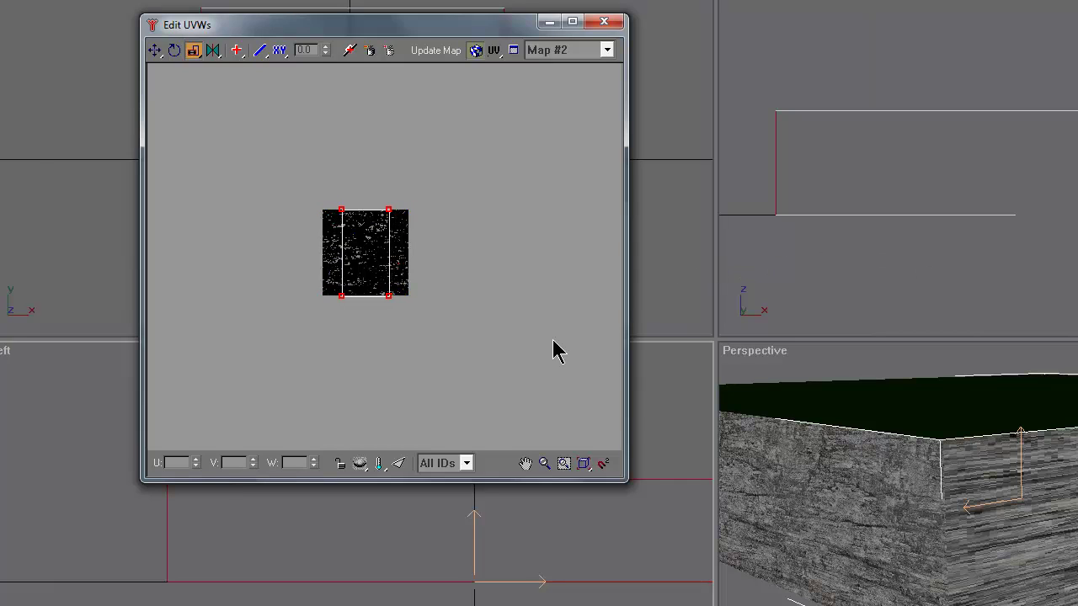
left_click_drag(386, 300, 337, 306)
left_click_drag(416, 302, 361, 298)
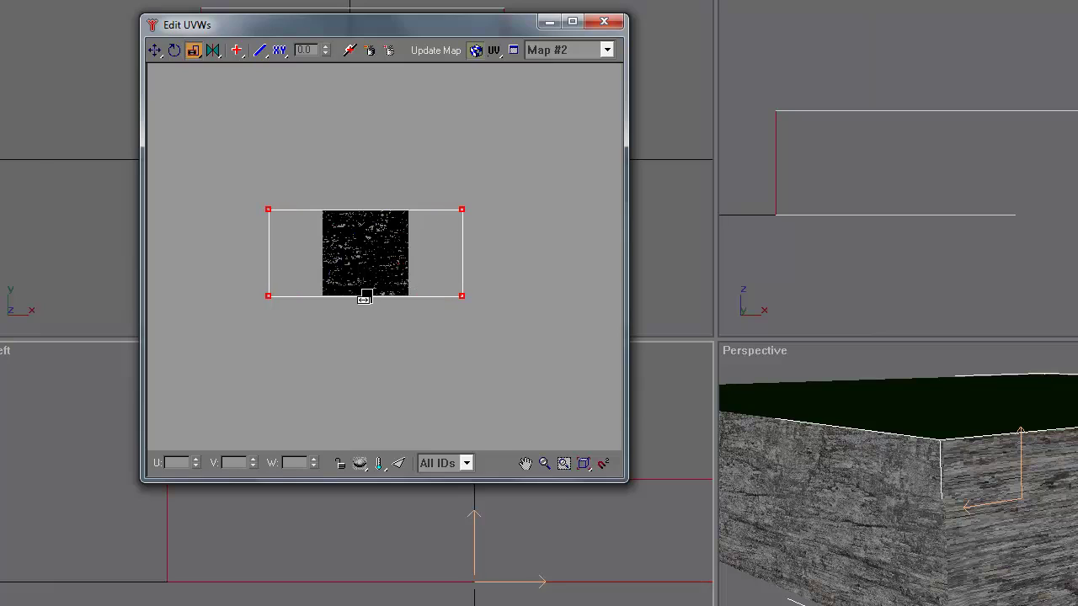
left_click_drag(459, 294, 414, 301)
left_click_drag(522, 299, 512, 303)
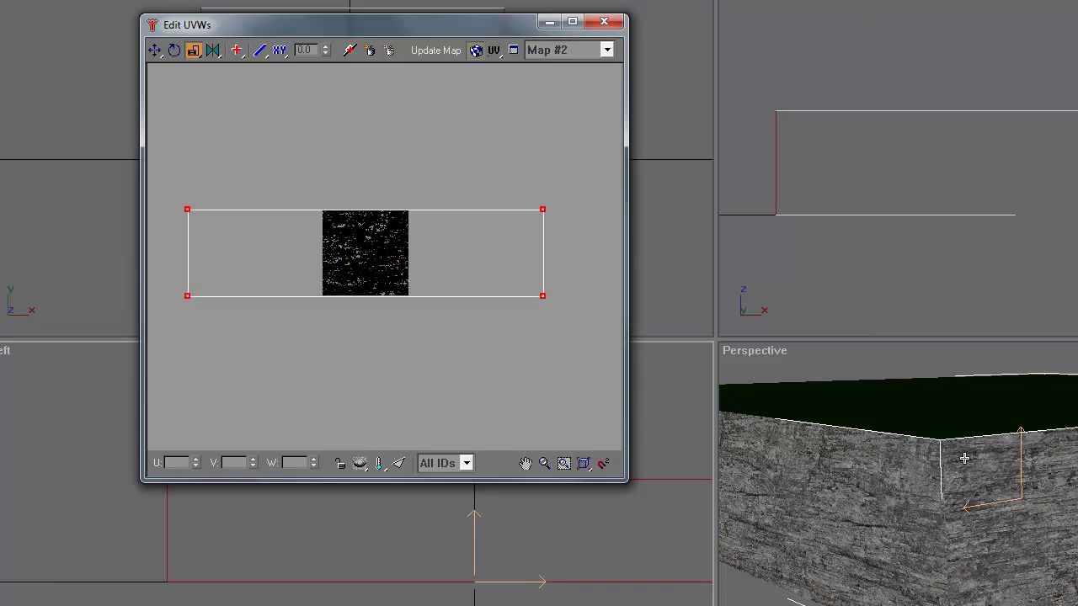
left_click(174, 51)
left_click_drag(183, 208, 255, 511)
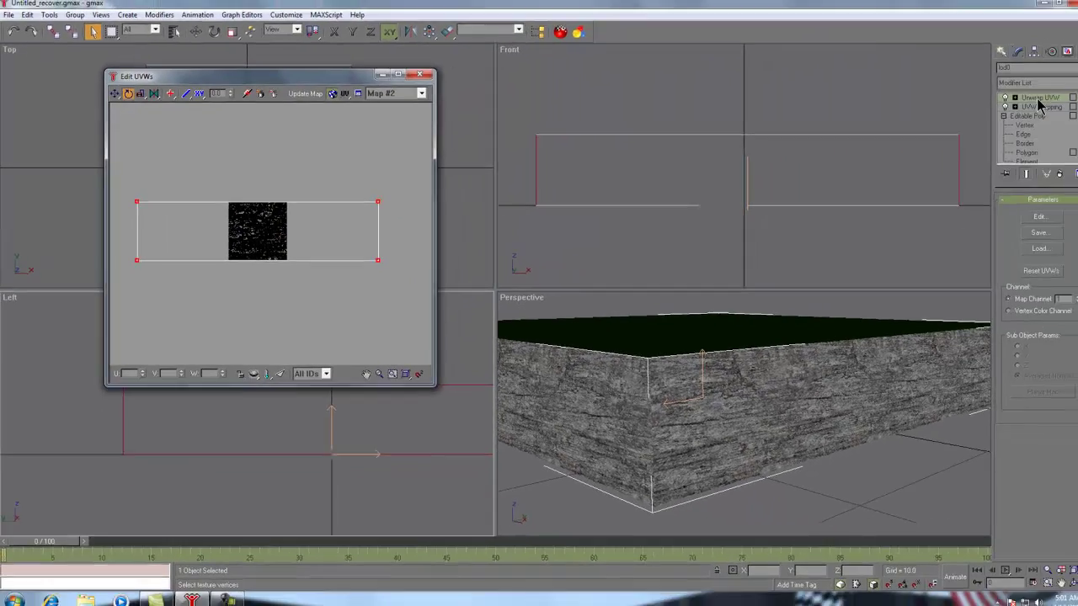
- Collapse the entire modifier stack into the Editable Poly, holding the scene before continuing
right_click(1011, 100)
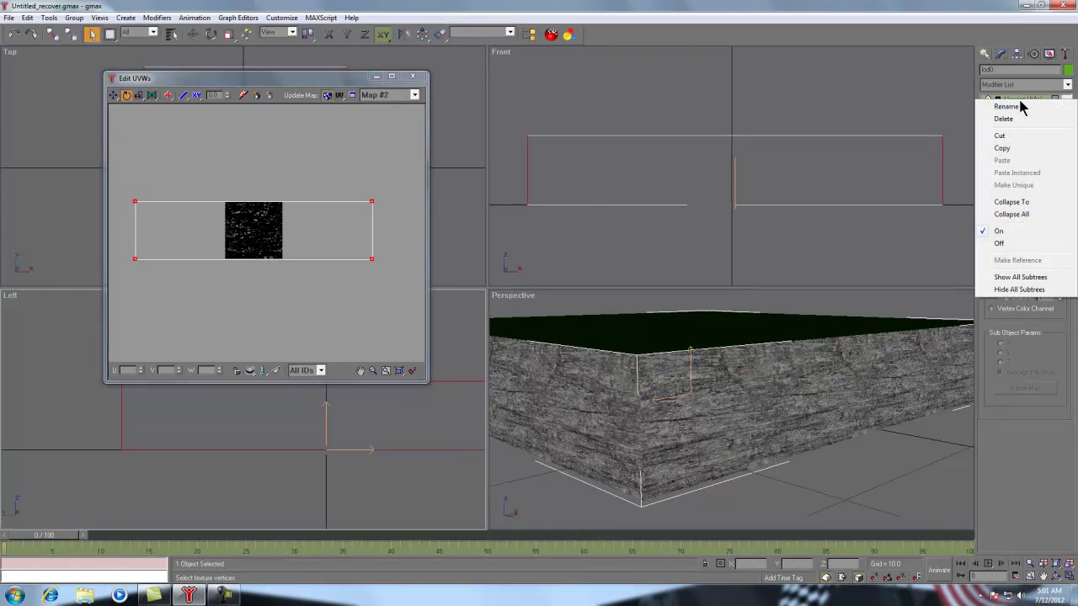
left_click(1013, 214)
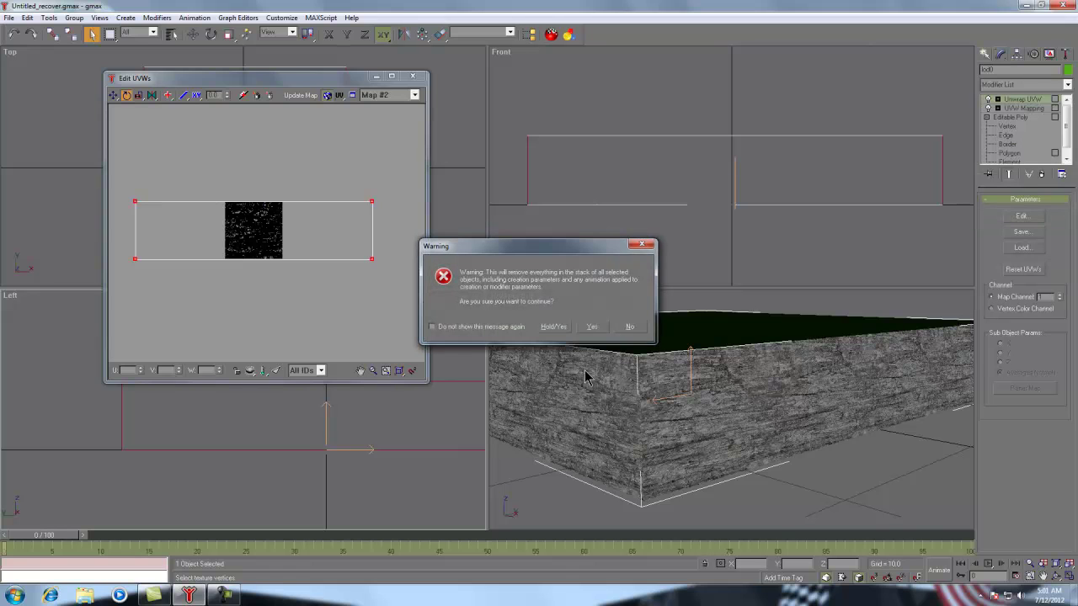
left_click(552, 327)
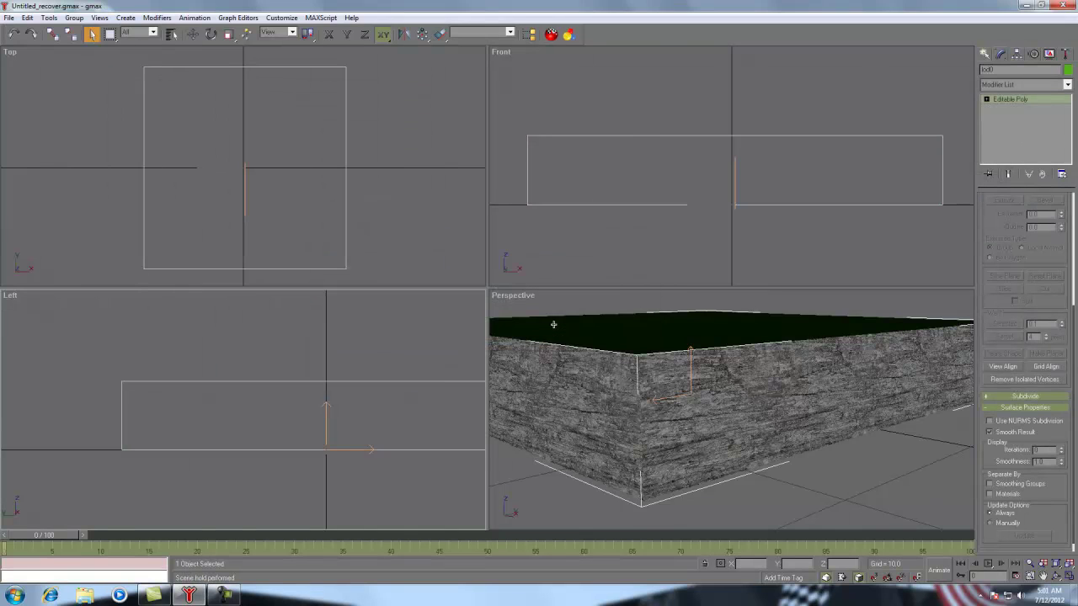
- Examine the grass top and deck sides of the box from several angles in the Perspective view
left_click(1057, 578)
left_click(738, 431)
left_click_drag(738, 432, 749, 392)
scroll(710, 371, "down", 5)
scroll(732, 391, "up", 3)
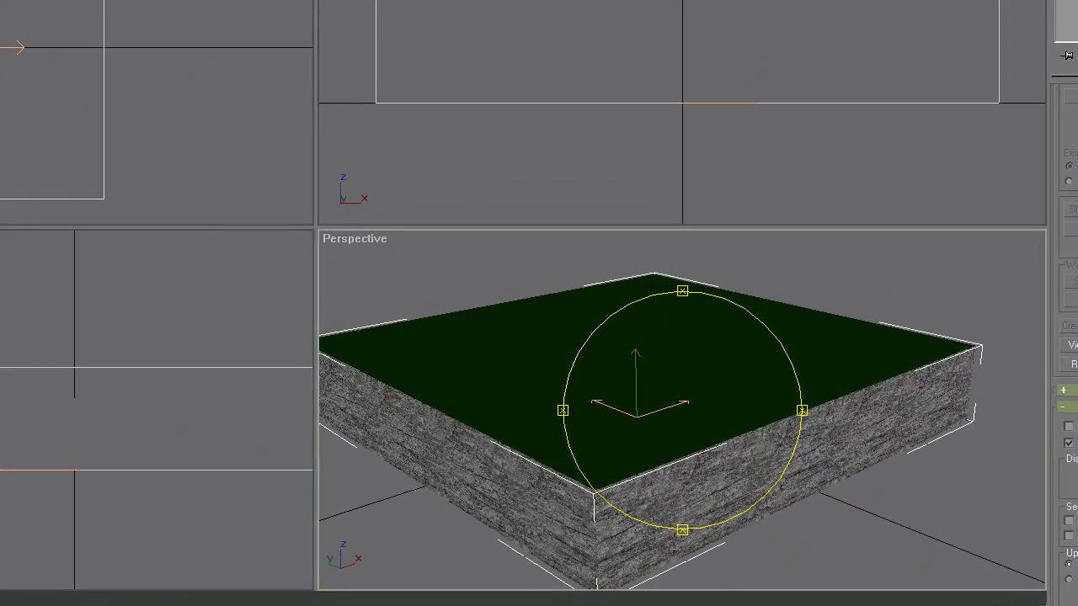
key("ctrl+p")
left_click_drag(864, 483, 818, 425)
left_click_drag(54, 135, 82, 79)
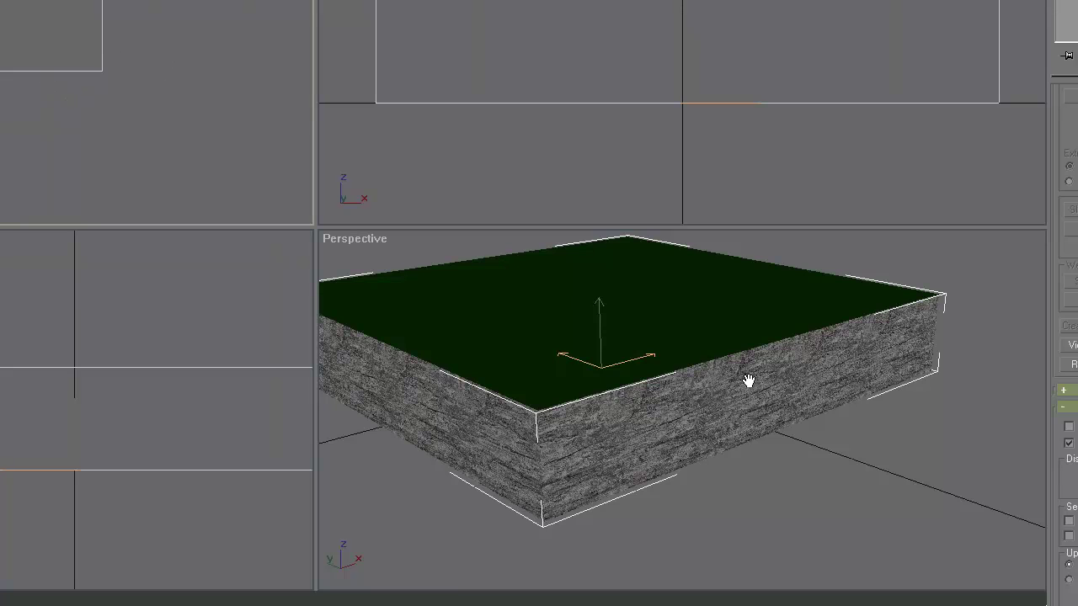
left_click_drag(749, 379, 738, 379)
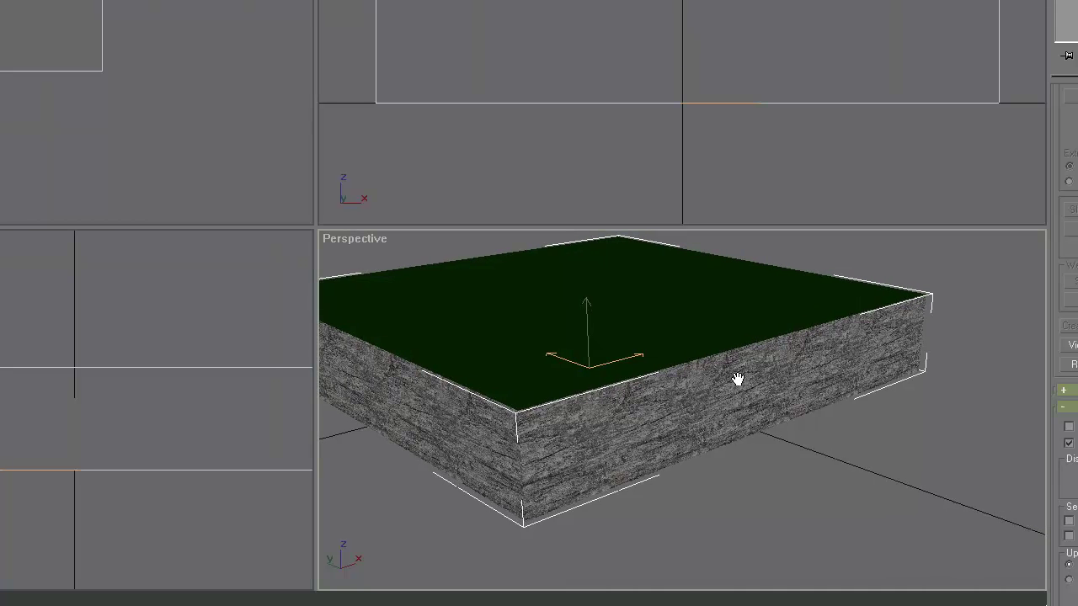
left_click_drag(755, 380, 786, 394)
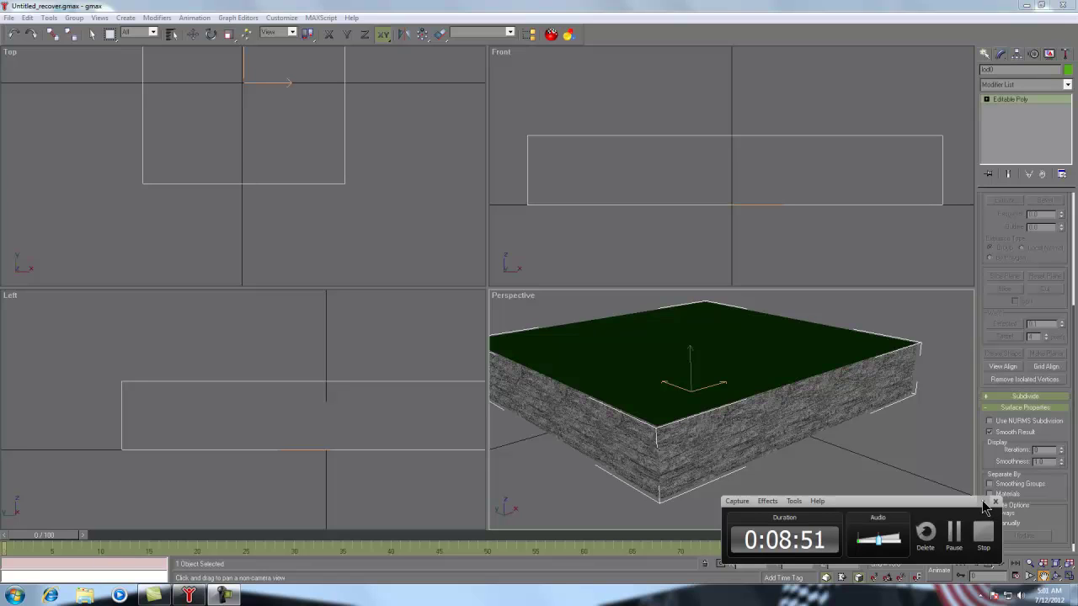
left_click(982, 501)
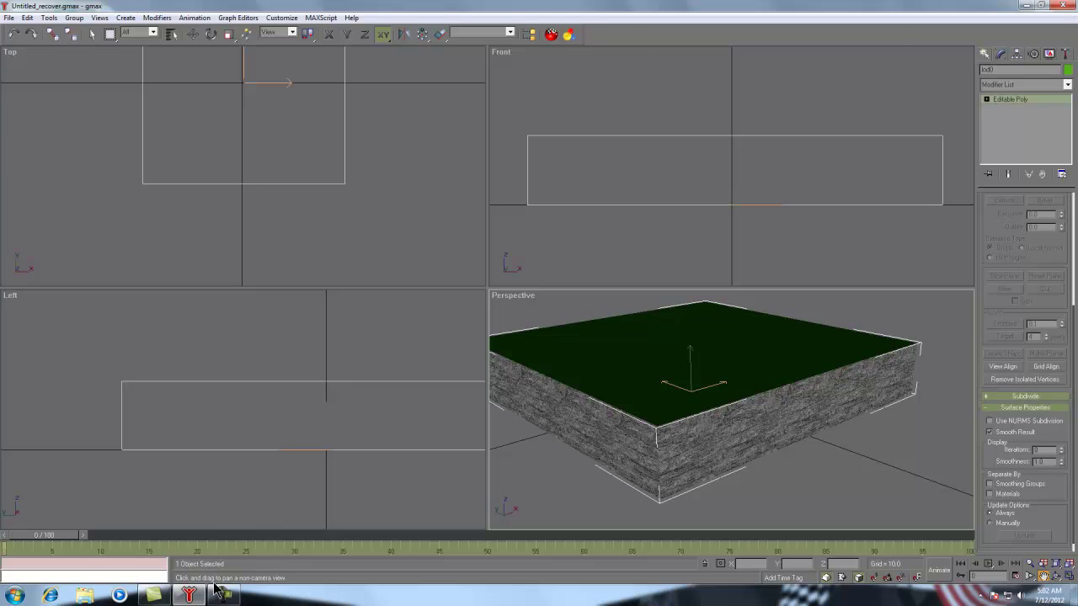
mouse_move(221, 595)
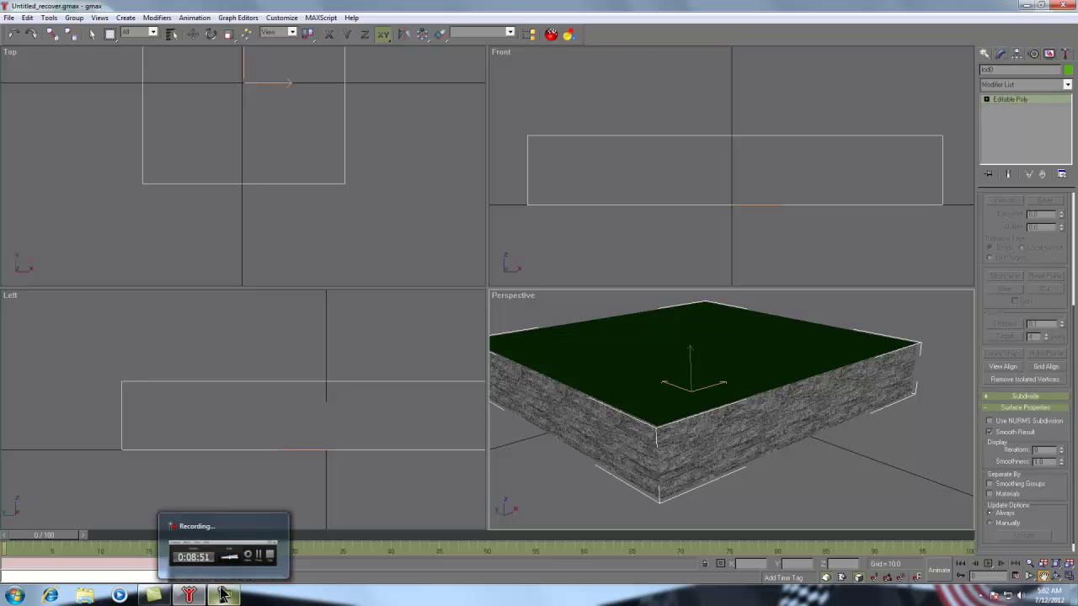